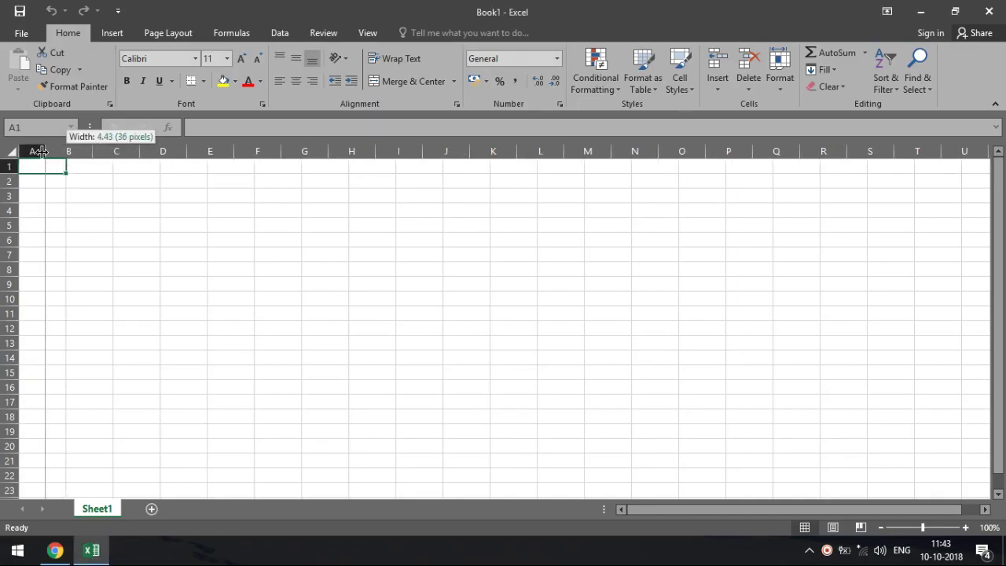
# Narrow column A to a thin 4.43-width margin column
pyautogui.moveTo(66, 152)
pyautogui.mouseDown()
pyautogui.moveTo(36, 152)
pyautogui.moveTo(312, 197)
pyautogui.mouseUp()
pyautogui.click(61, 179)
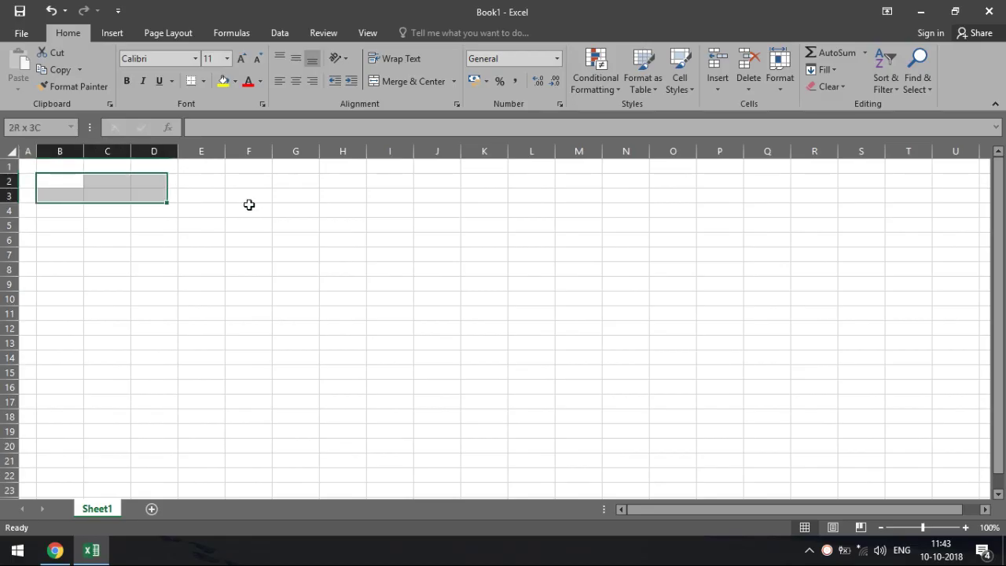
# Merge B2:G3 and enter the title 'HOW TO REMOVE BLANK RECORD IN EXCEL'
pyautogui.click(435, 81)
pyautogui.write('h')
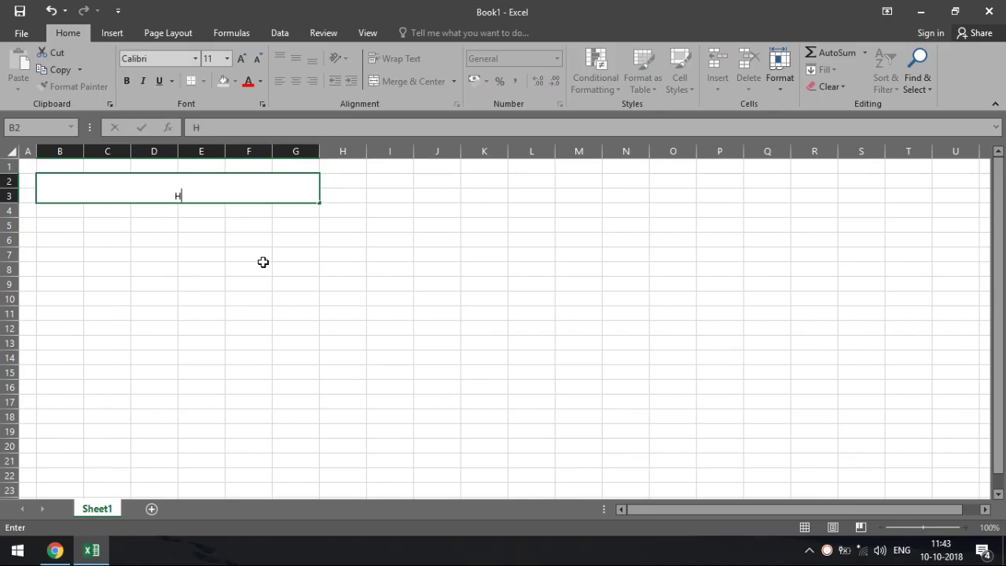
pyautogui.write('OW TO')
pyautogui.write(' REMOV')
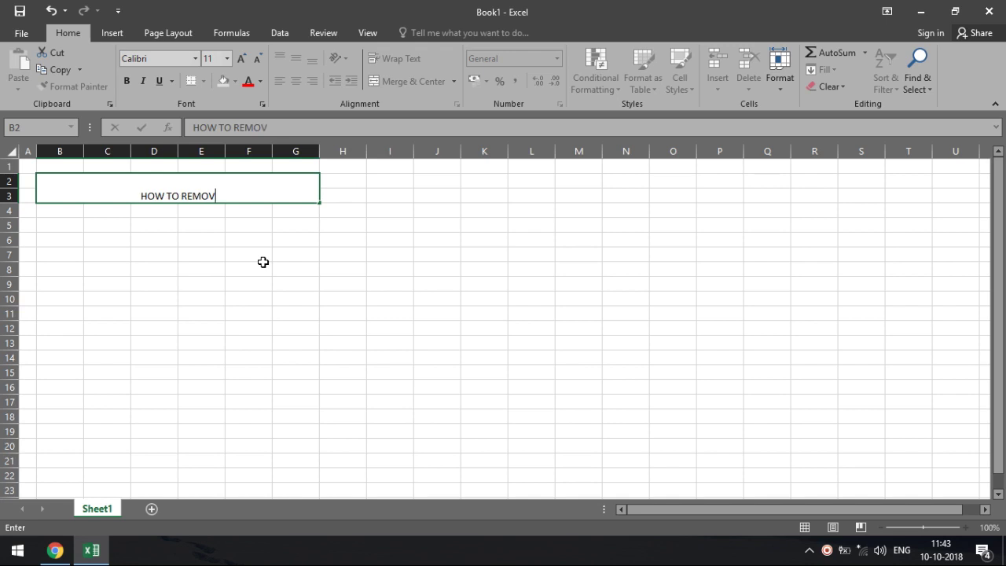
pyautogui.write('EBLA')
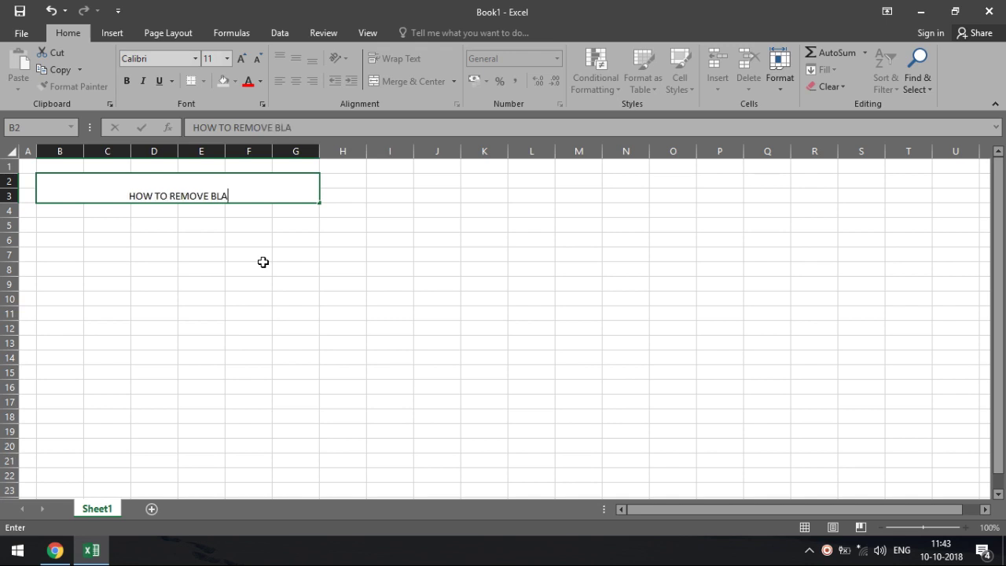
pyautogui.write('NK')
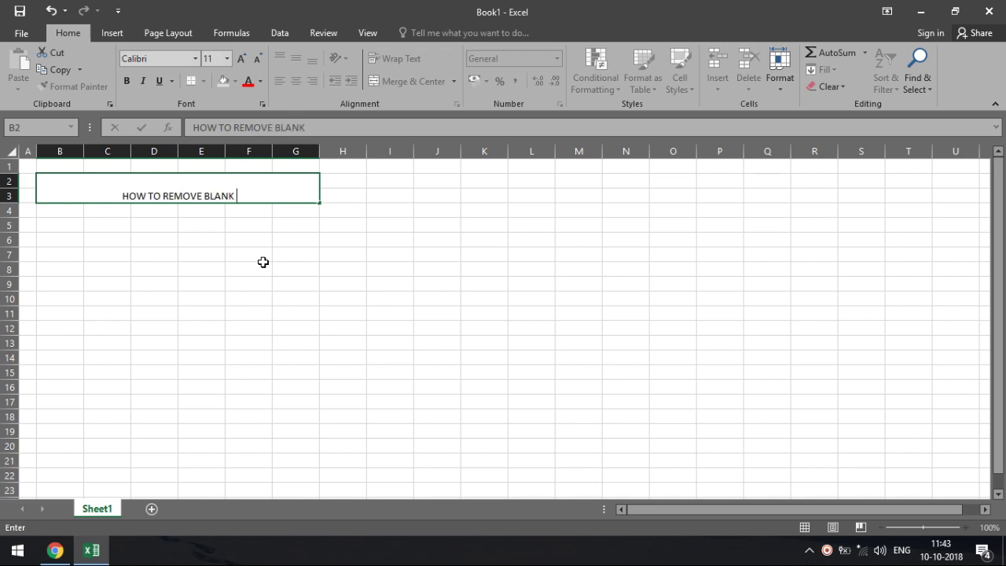
pyautogui.write('RECORD')
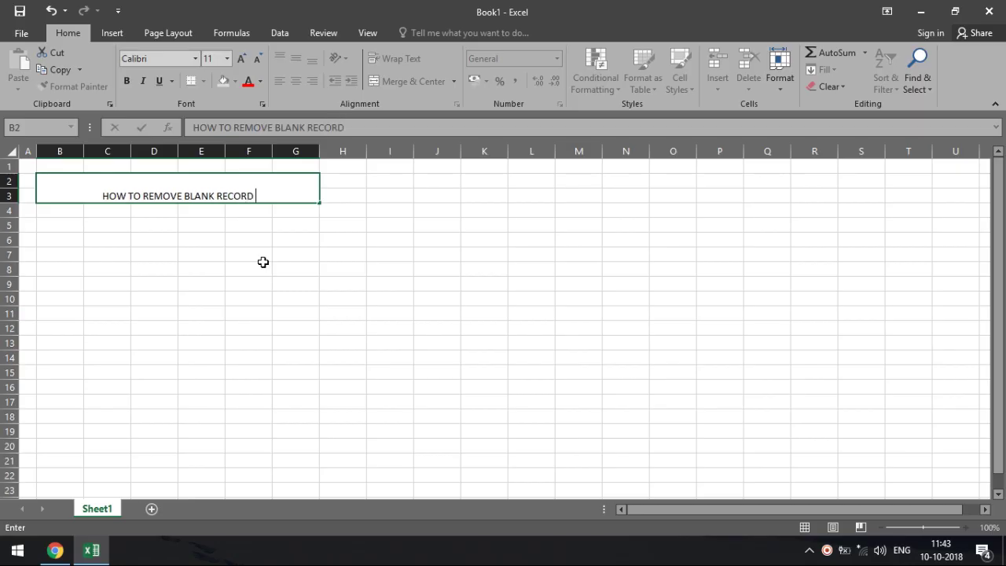
pyautogui.write('IN EXC')
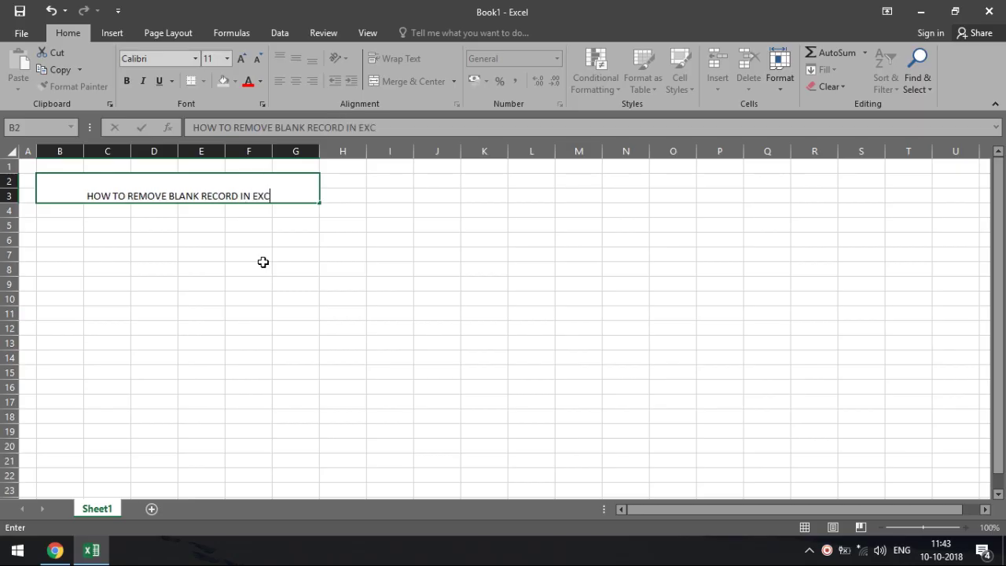
pyautogui.write('EL')
pyautogui.click(271, 262)
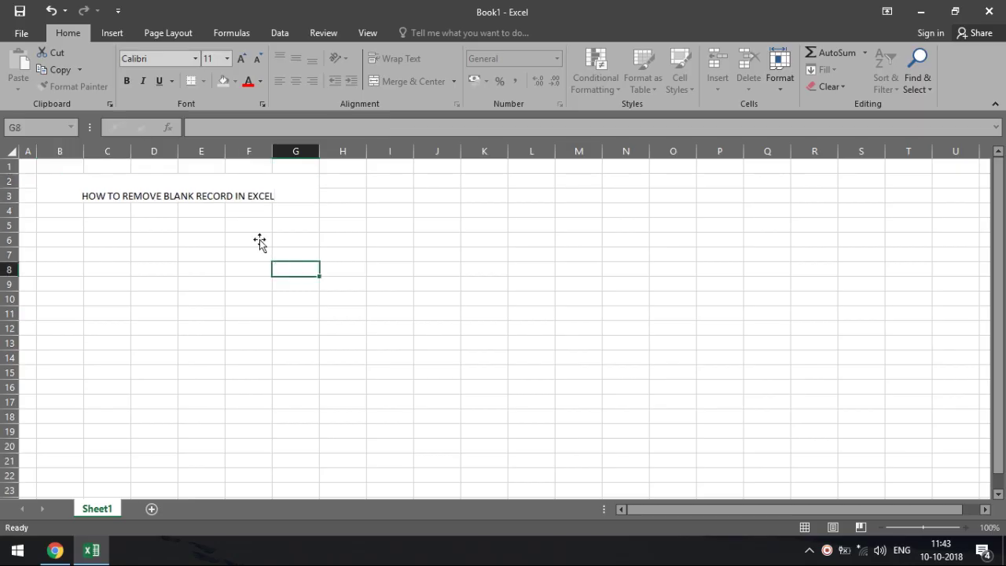
pyautogui.click(227, 175)
# Make the title middle-aligned, 16-point bold white on black, and zoom to 130%
pyautogui.click(297, 59)
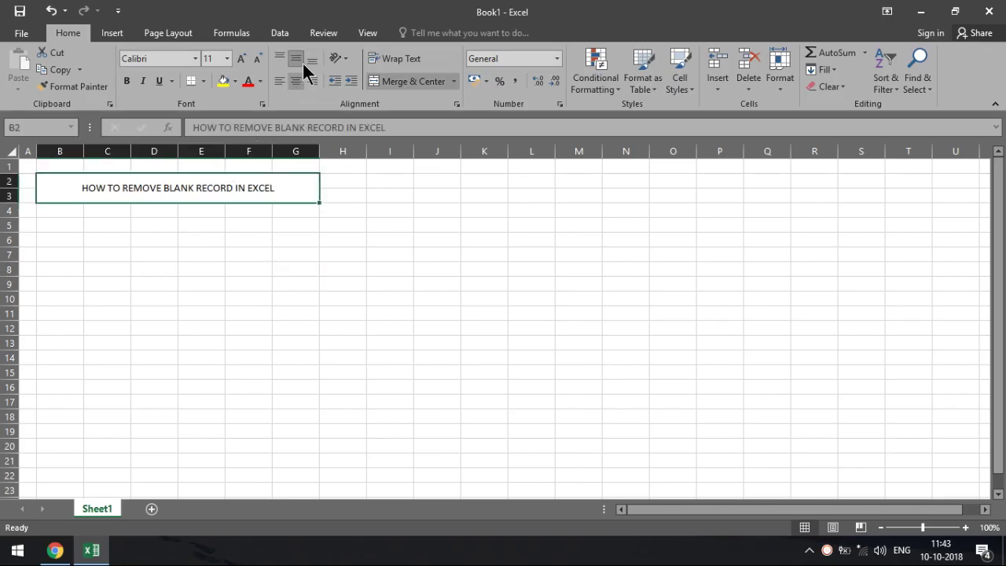
pyautogui.click(245, 62)
pyautogui.click(245, 62)
pyautogui.click(245, 62)
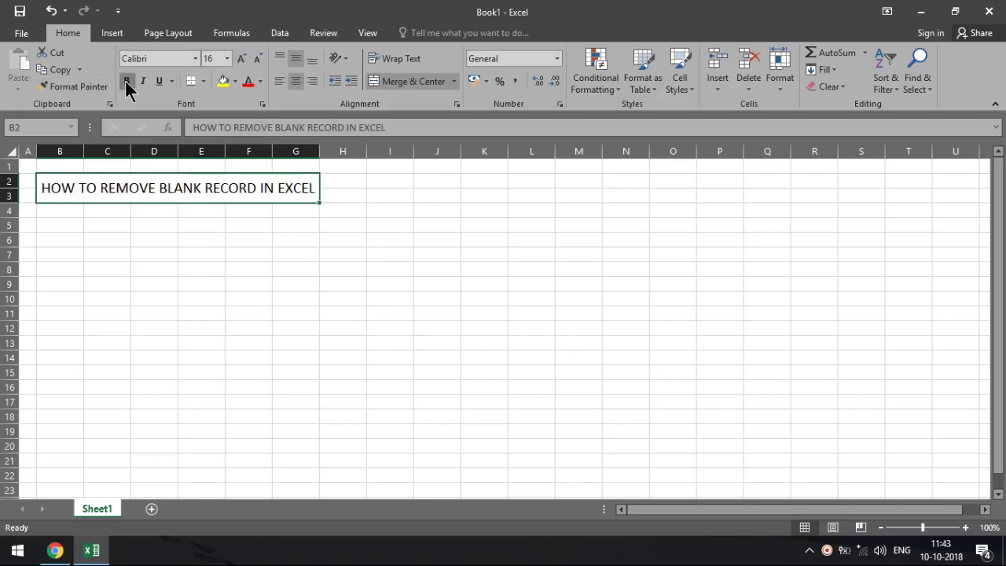
pyautogui.click(127, 82)
pyautogui.click(235, 82)
pyautogui.click(235, 115)
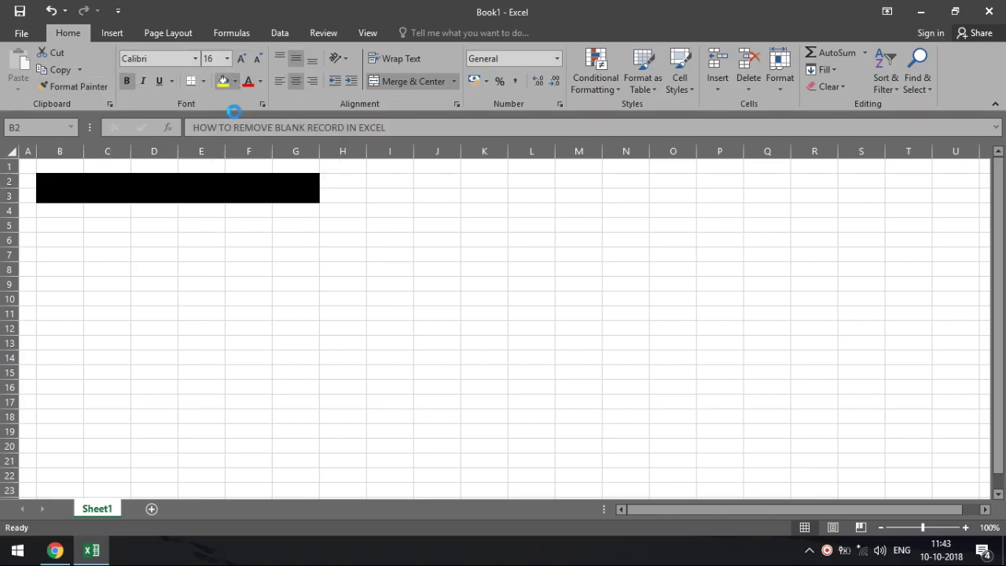
pyautogui.click(261, 82)
pyautogui.click(247, 132)
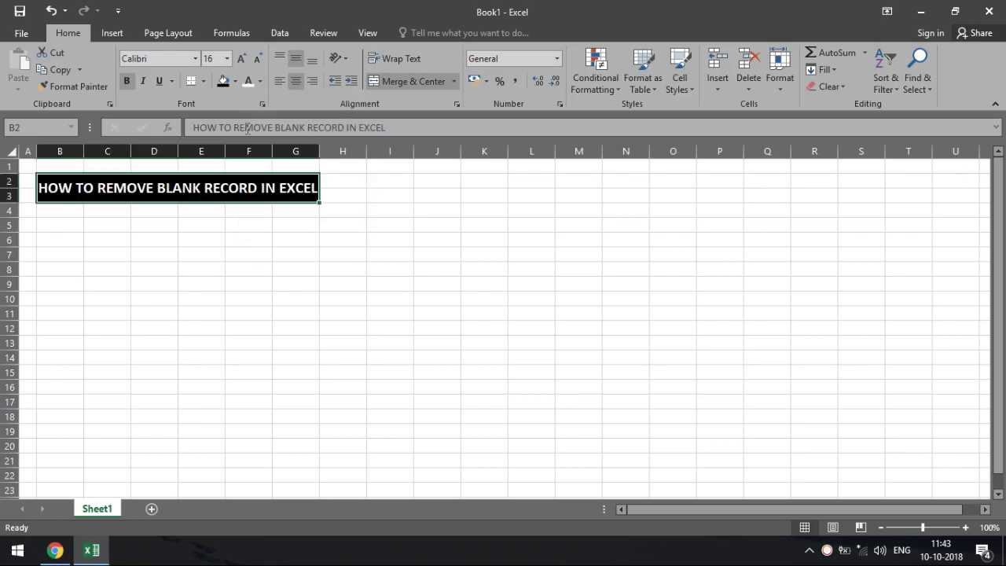
pyautogui.click(80, 321)
pyautogui.click(72, 225)
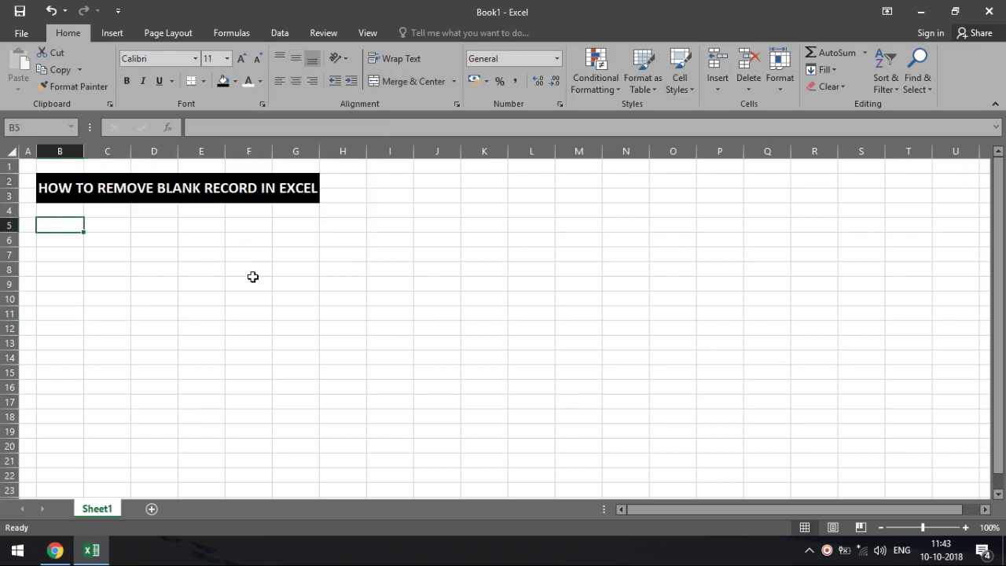
pyautogui.click(965, 528)
pyautogui.click(966, 527)
pyautogui.click(965, 528)
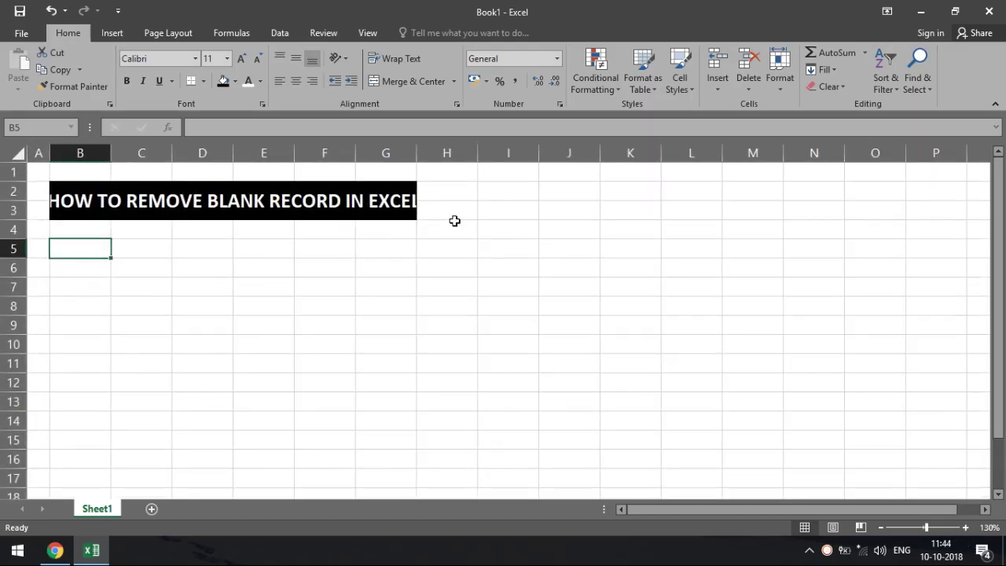
# Unmerge the title and re-merge it across B2:H3, centred
pyautogui.moveTo(459, 193)
pyautogui.mouseDown()
pyautogui.moveTo(456, 206)
pyautogui.moveTo(448, 200)
pyautogui.mouseUp()
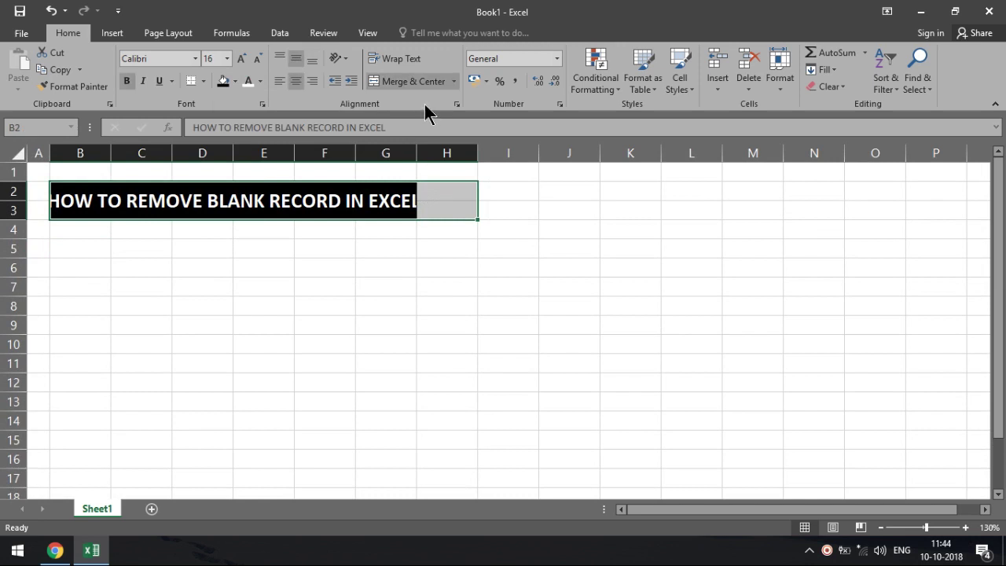
pyautogui.click(415, 82)
pyautogui.click(415, 83)
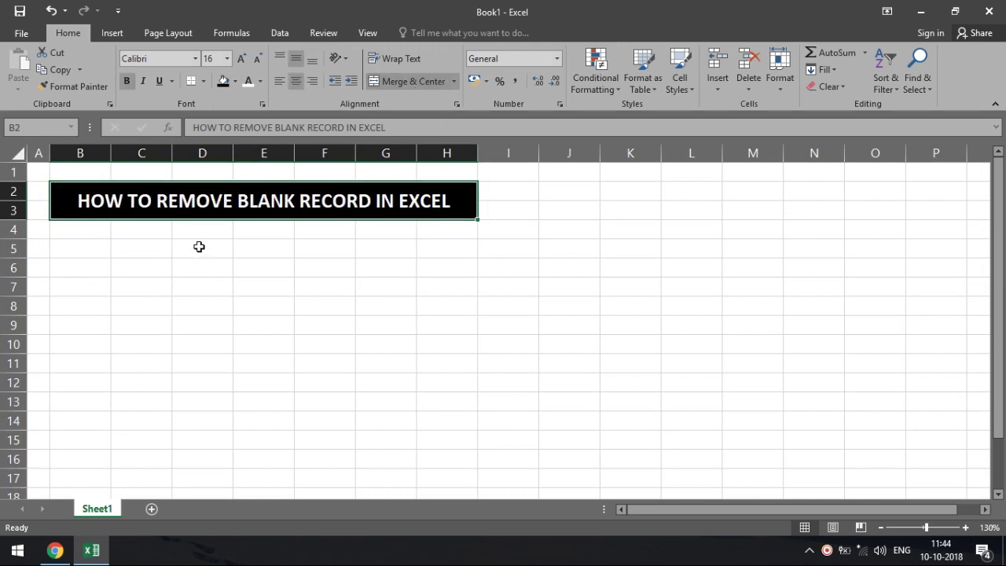
pyautogui.click(83, 251)
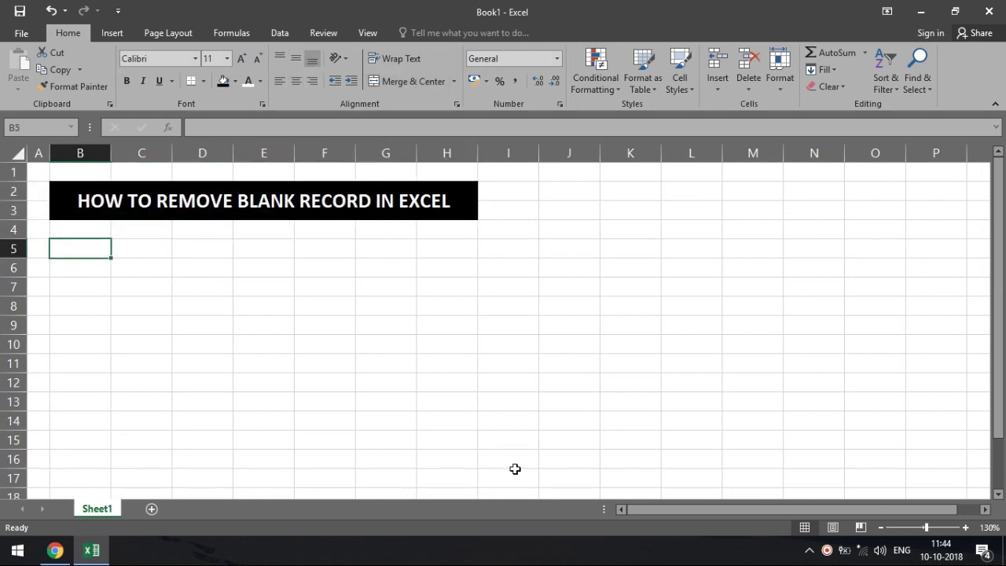
# Enter the headers S.NO., NAME, DEGI. and CONTACTS in B5:E5
pyautogui.write('S.NO.')
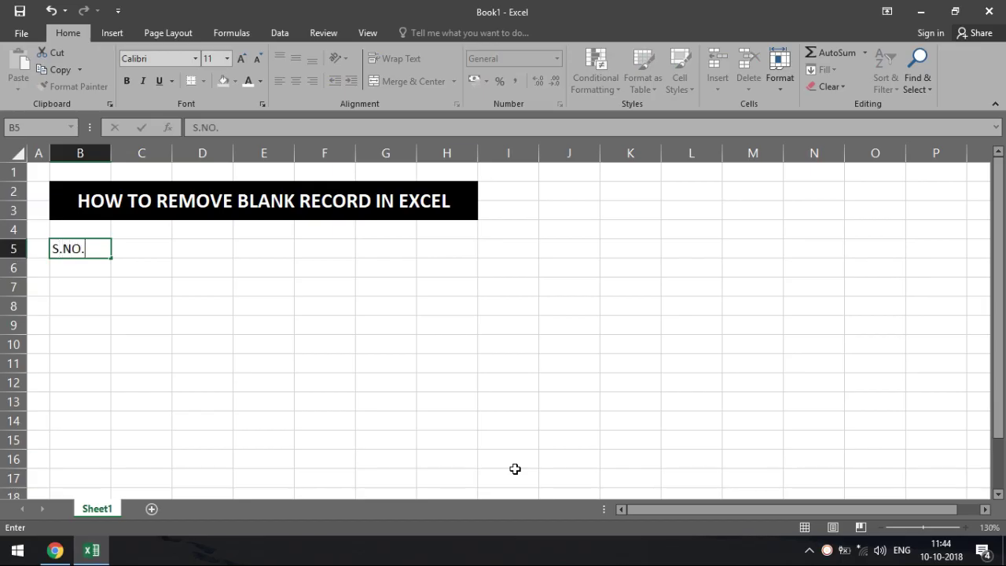
pyautogui.press('Tab')
pyautogui.write('NAM')
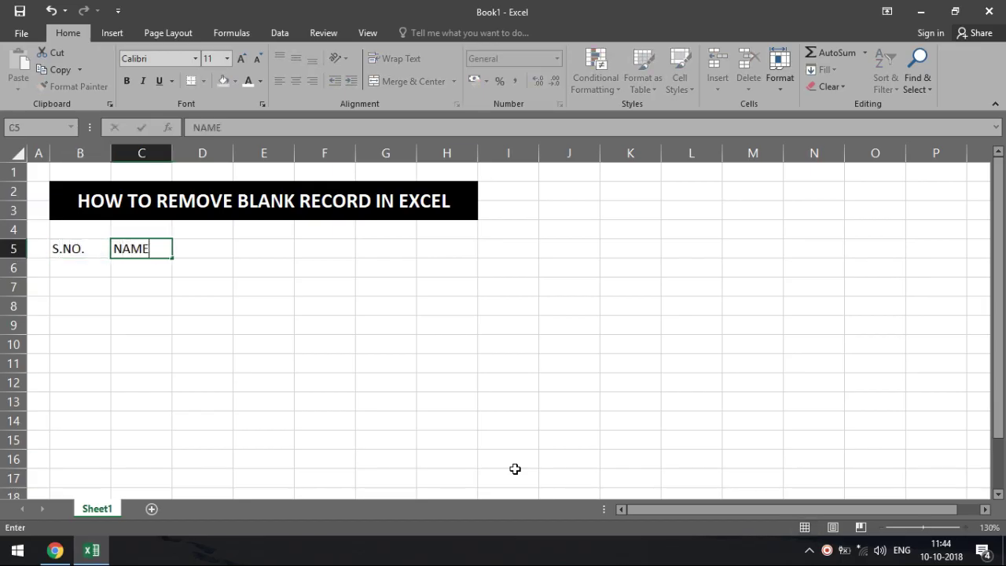
pyautogui.press('Tab')
pyautogui.write('DE')
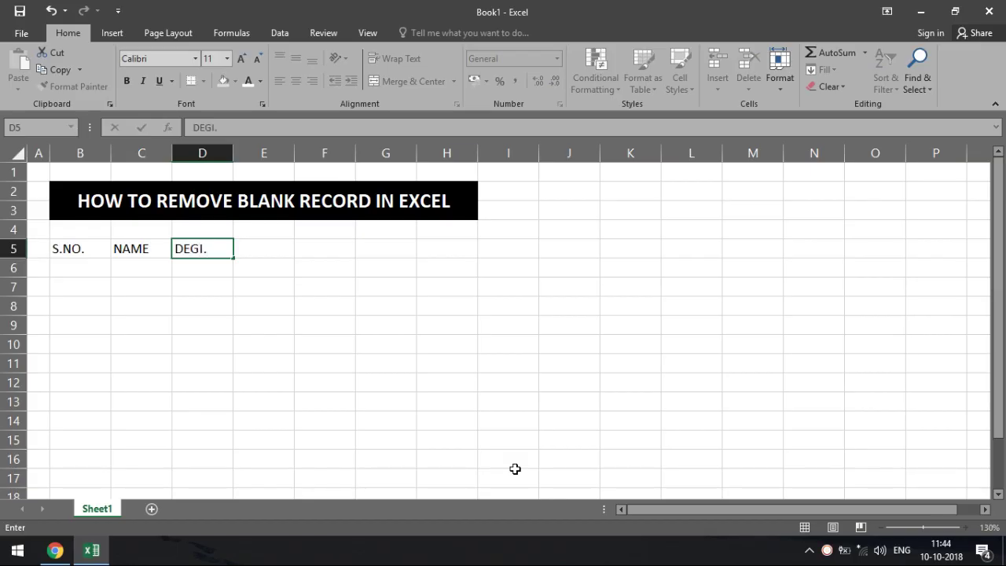
pyautogui.press('Tab')
pyautogui.write('C')
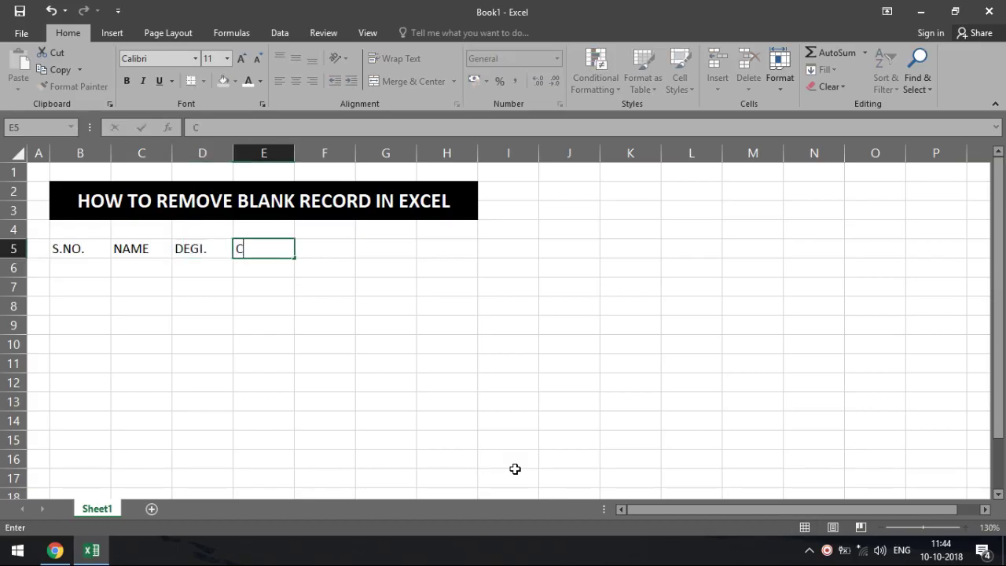
pyautogui.write('ON')
pyautogui.write('TACTS')
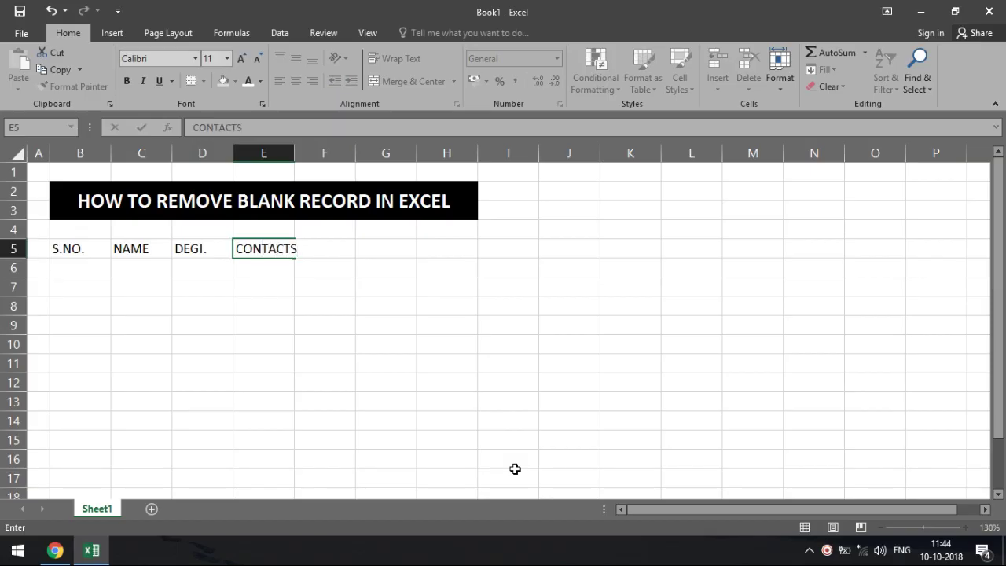
pyautogui.press('Return')
# Fill serial numbers 1–10 down B6:B15 and widen column C
pyautogui.press('Left')
pyautogui.press('Left')
pyautogui.press('Left')
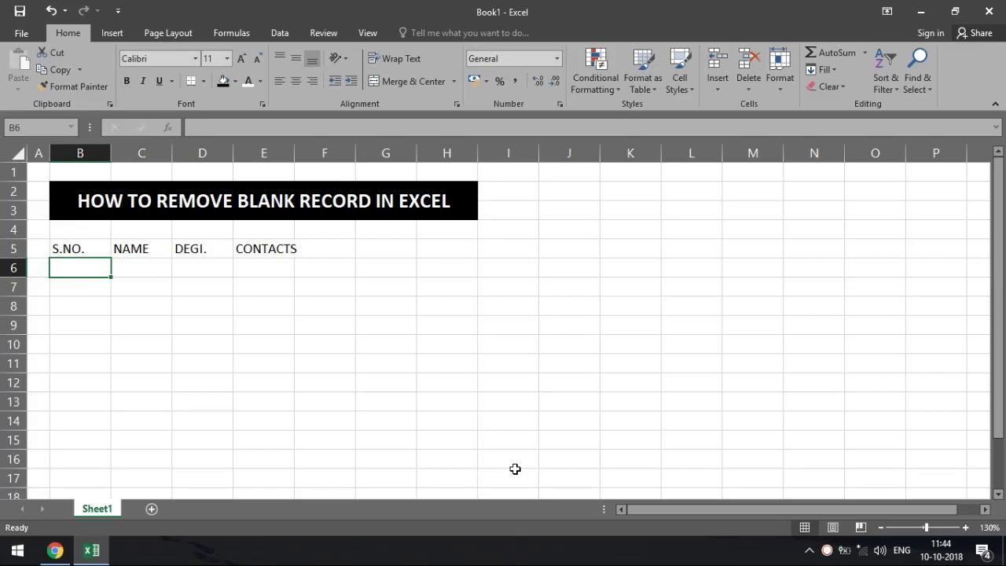
pyautogui.write('1')
pyautogui.press('Return')
pyautogui.write('2')
pyautogui.press('Return')
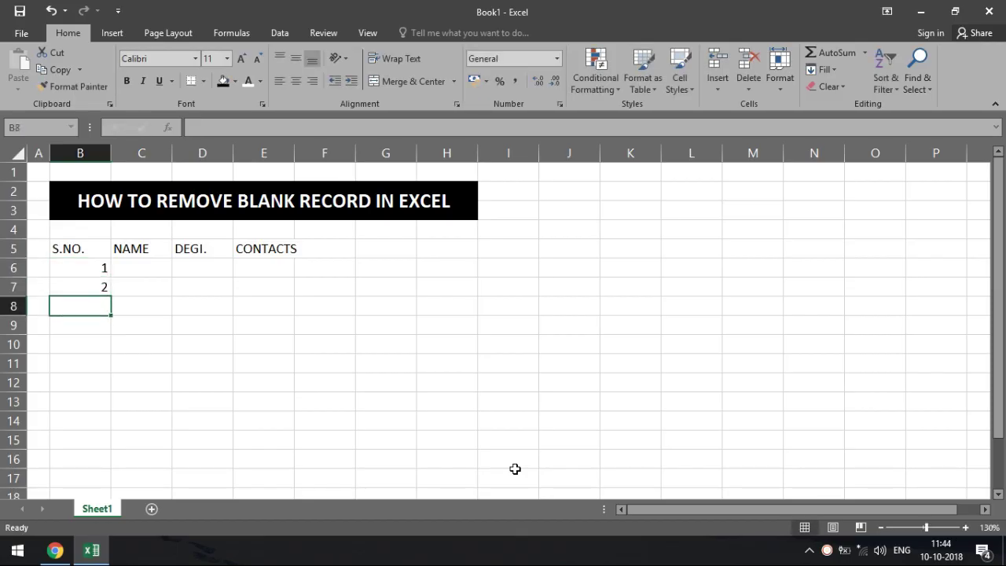
pyautogui.moveTo(70, 267); pyautogui.dragTo(113, 466)
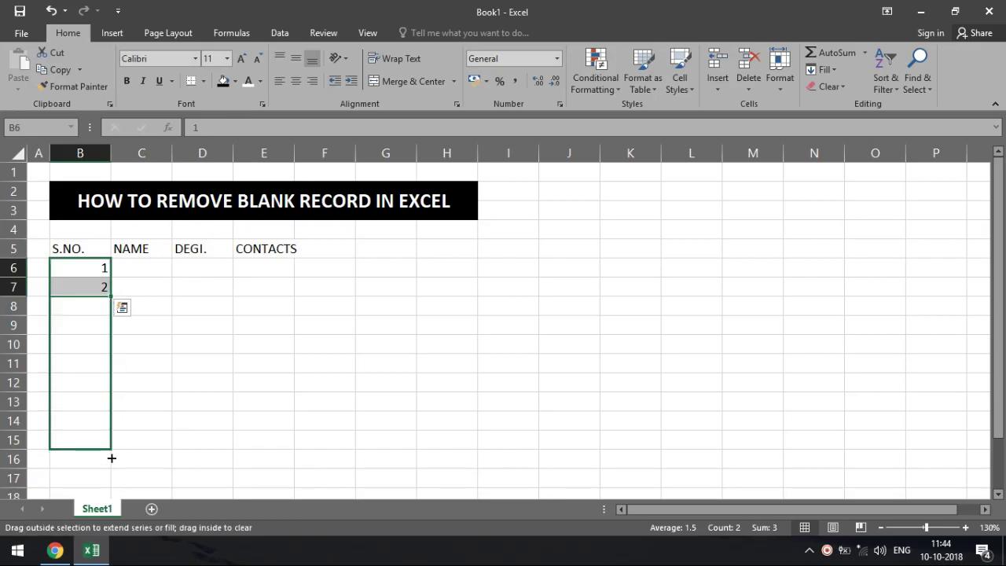
pyautogui.moveTo(112, 460); pyautogui.dragTo(112, 445)
pyautogui.click(140, 272)
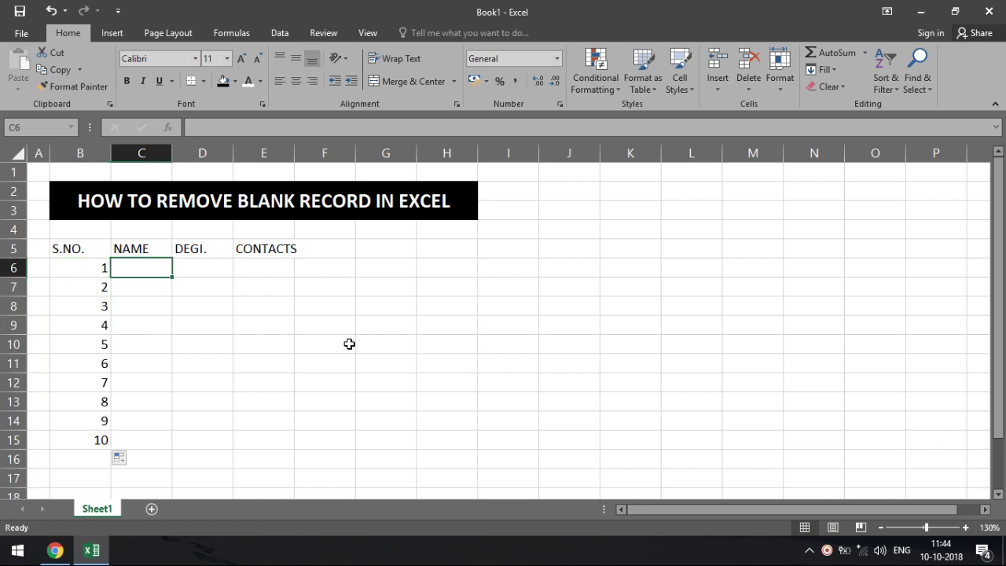
pyautogui.moveTo(172, 153); pyautogui.dragTo(213, 156)
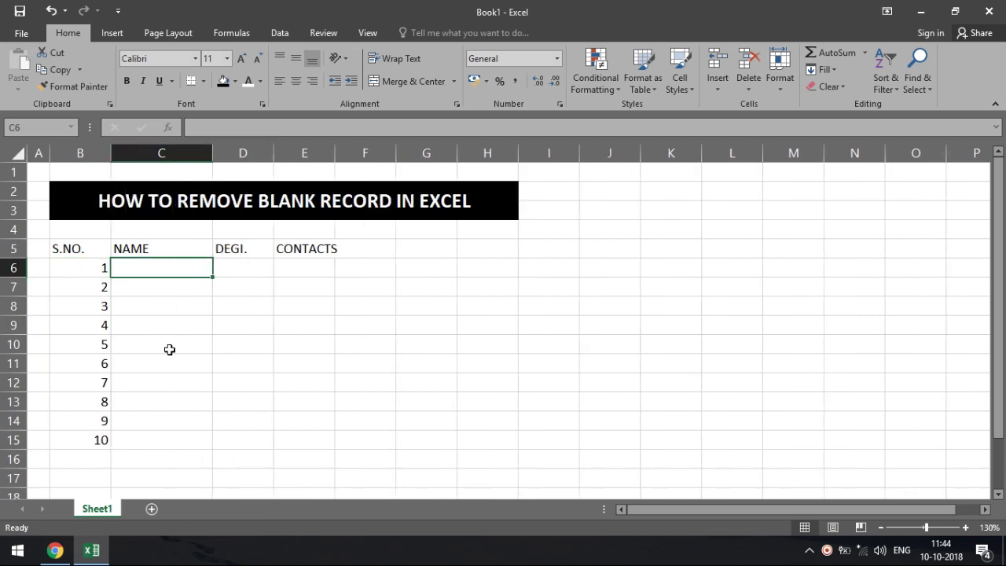
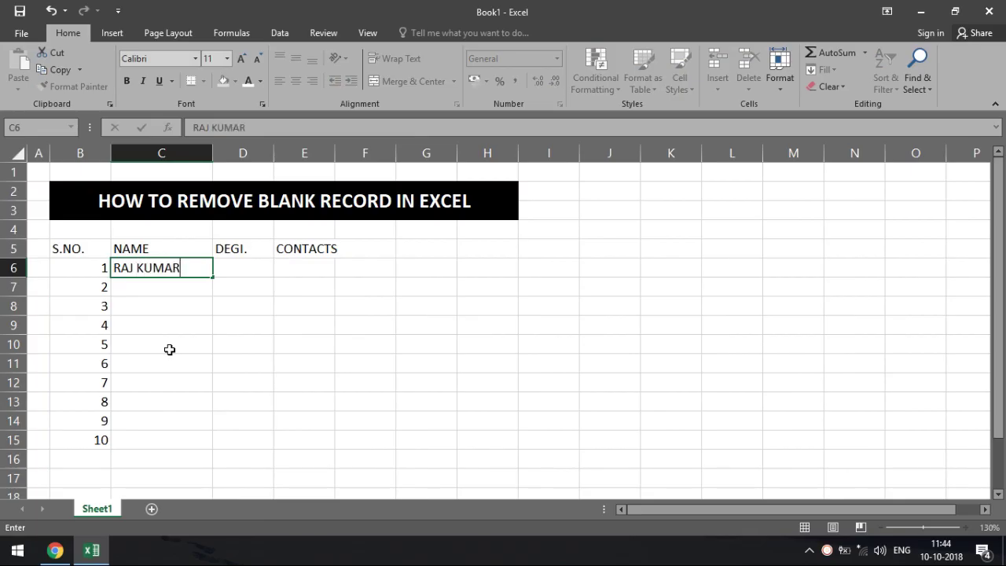
# Enter sample names for the first five records in C6:C10
pyautogui.press('Return')
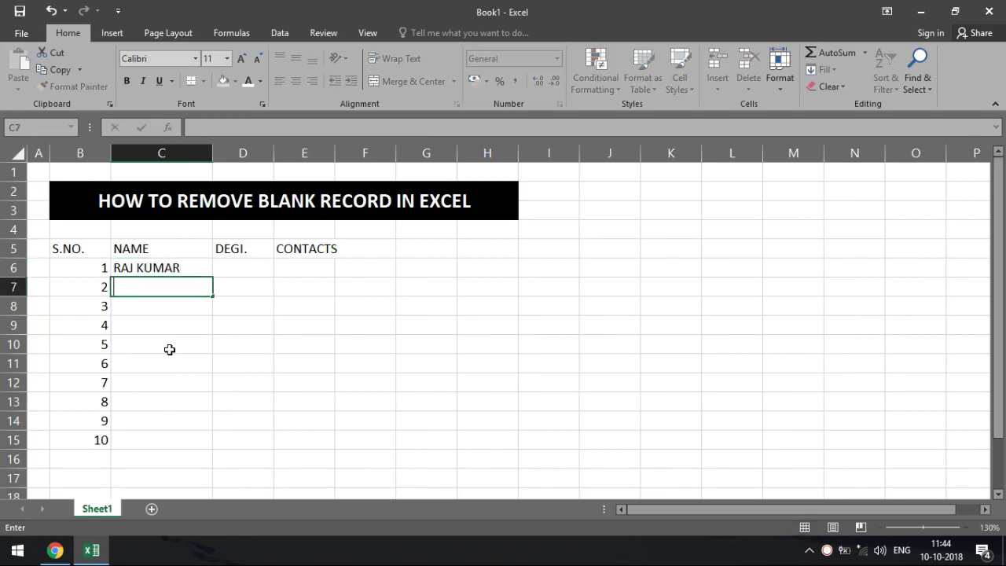
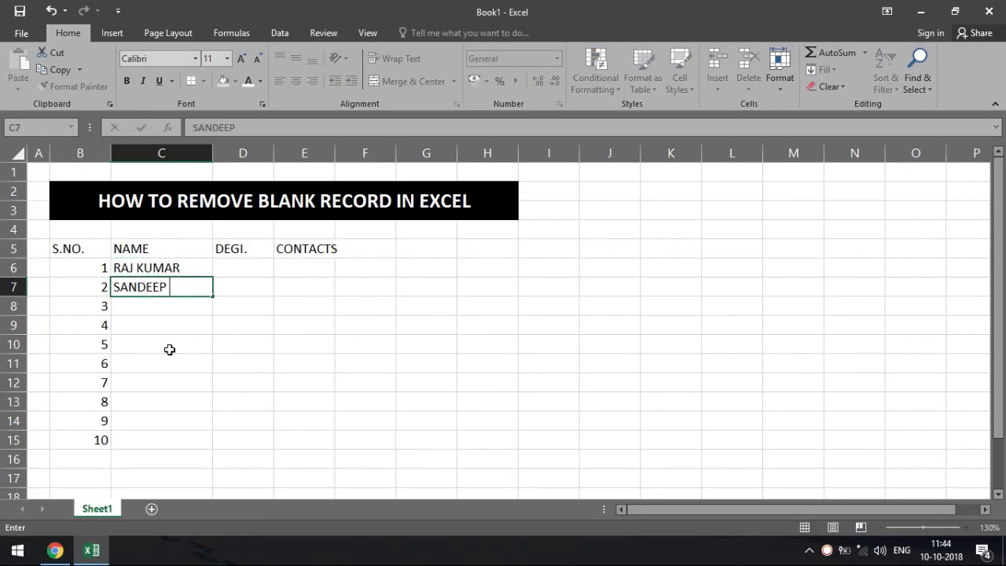
pyautogui.press('Return')
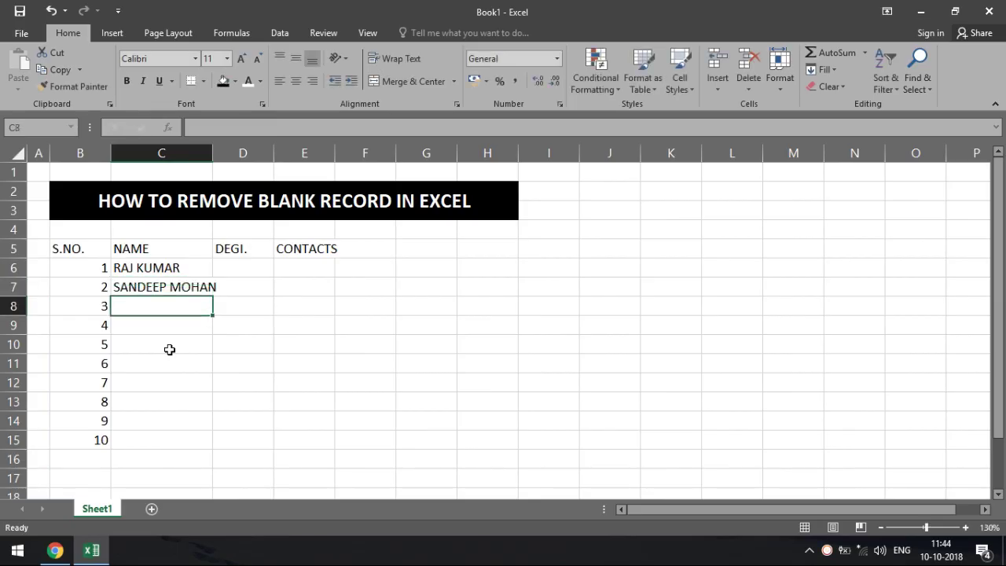
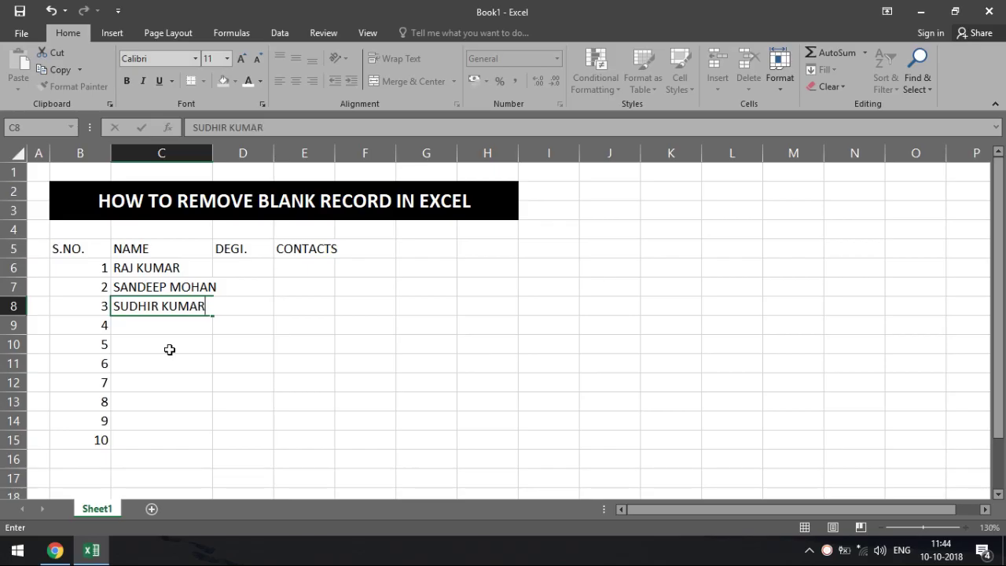
pyautogui.press('Return')
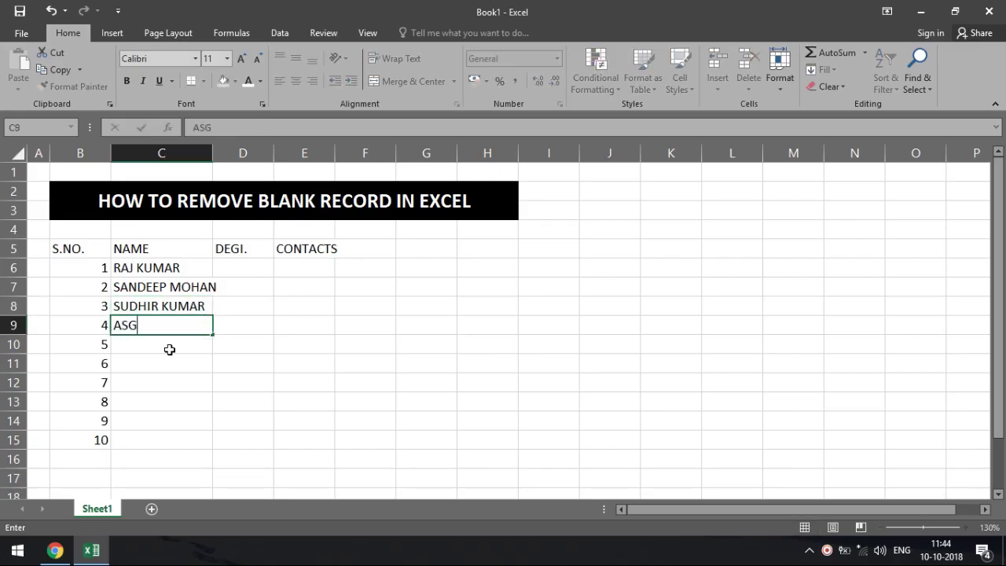
pyautogui.press('Return')
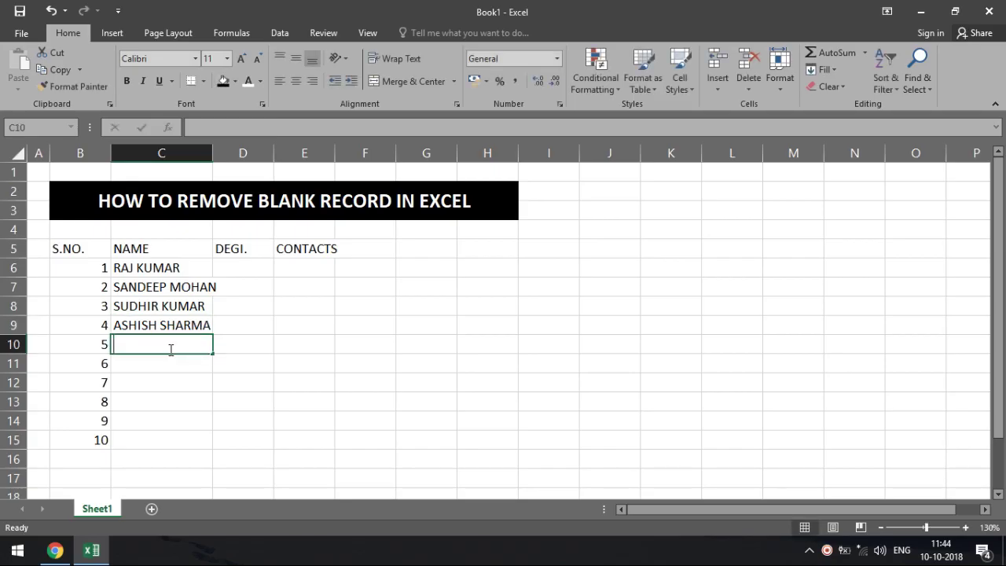
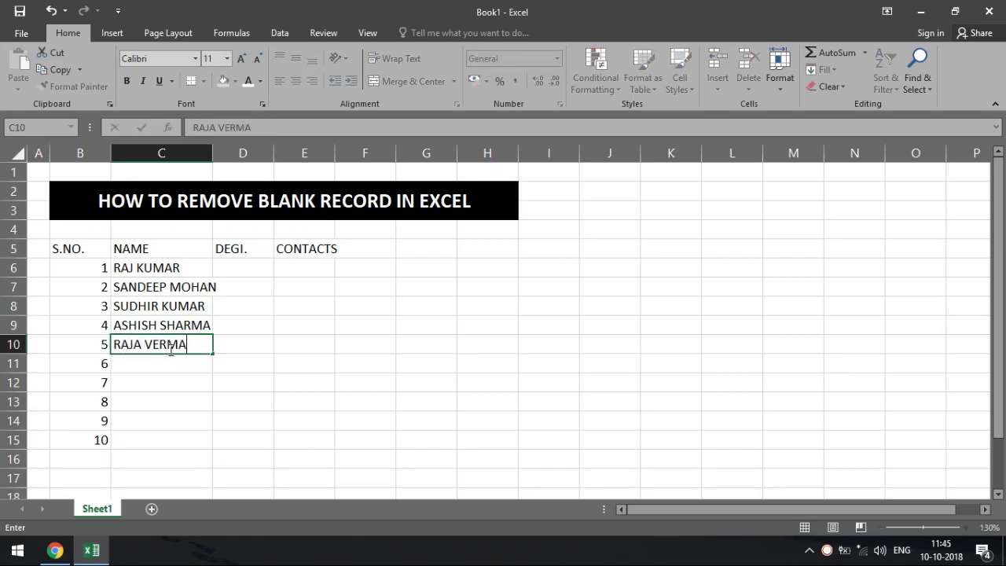
pyautogui.press('Return')
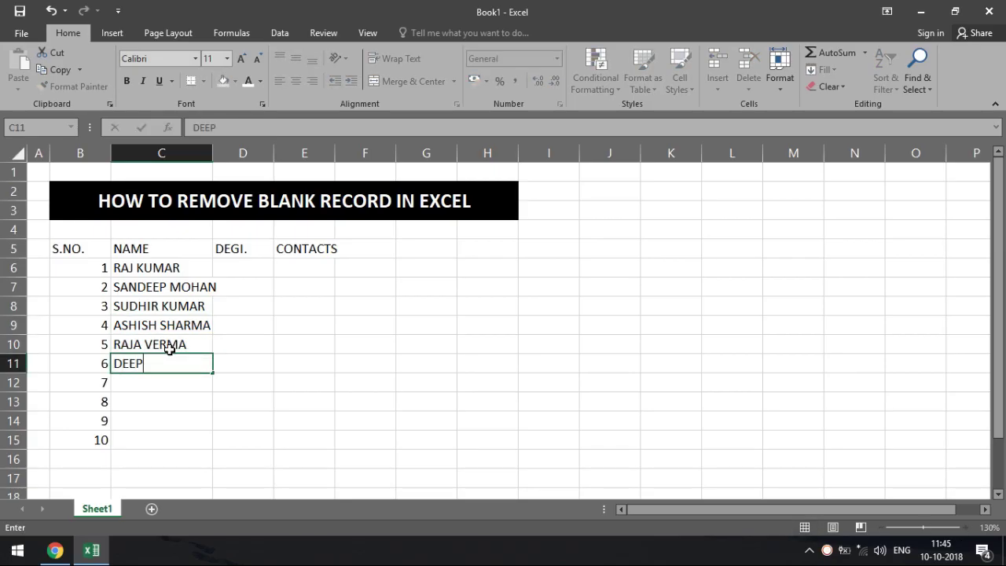
# Enter sample names for the remaining five records in C11:C15
pyautogui.press('Return')
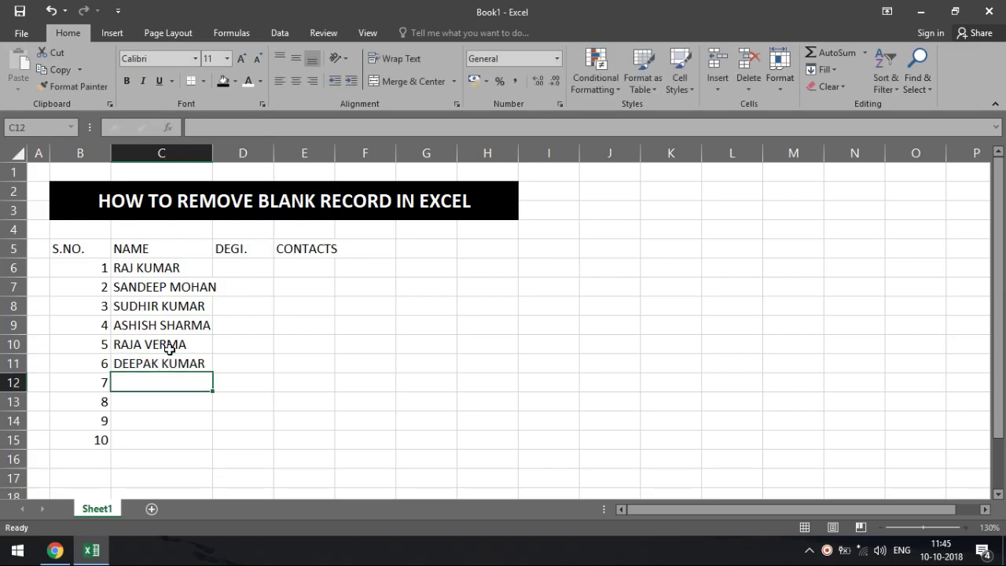
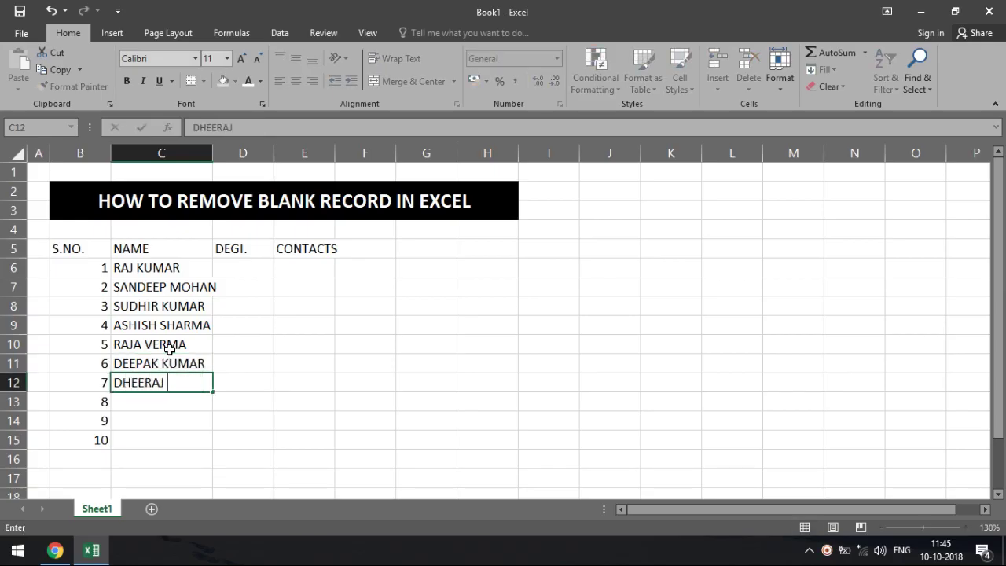
pyautogui.press('Return')
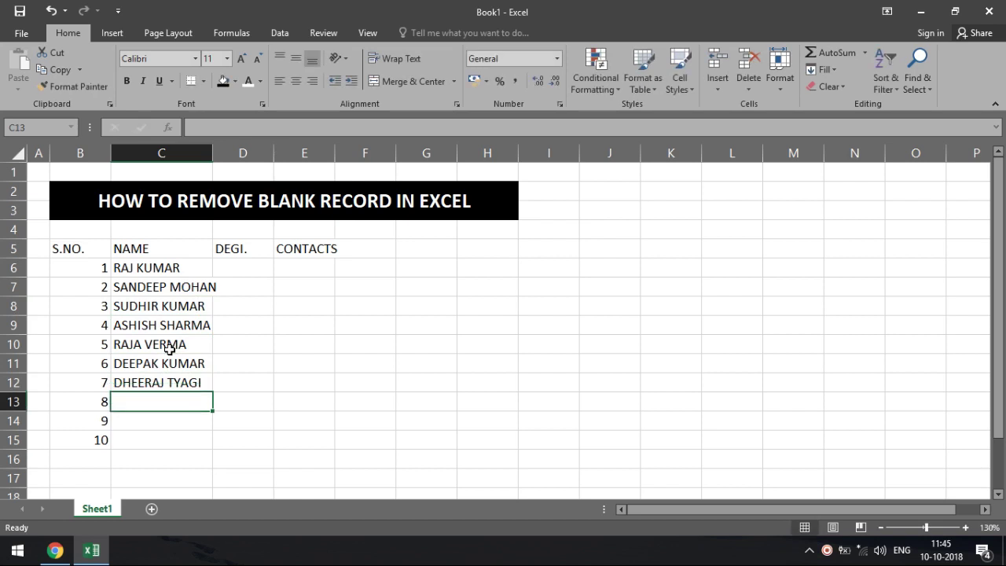
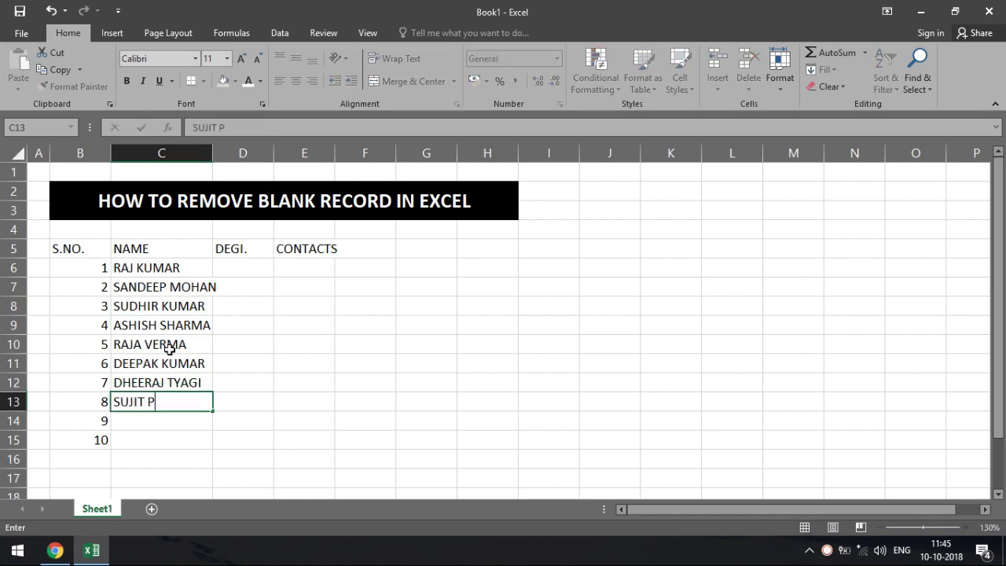
pyautogui.press('Return')
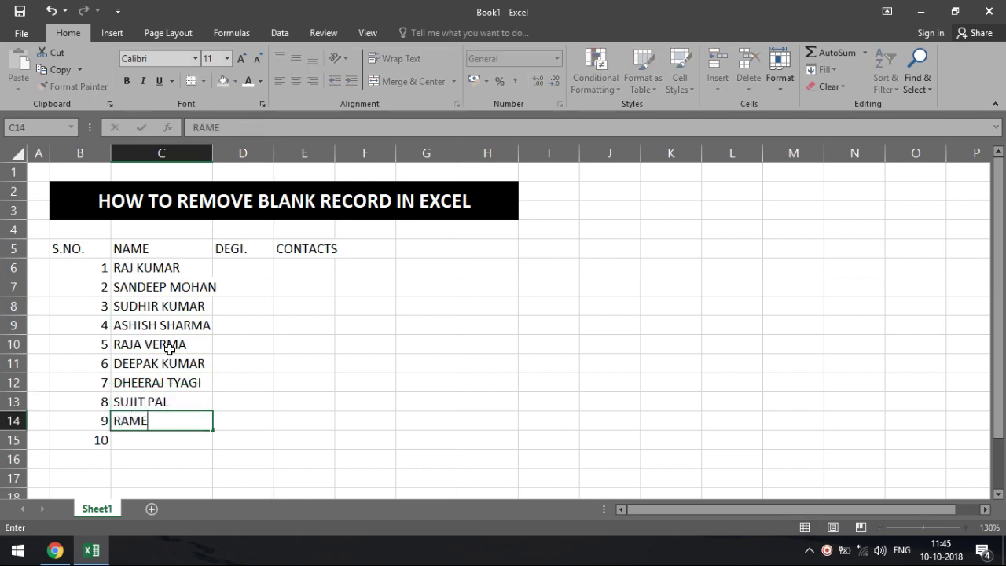
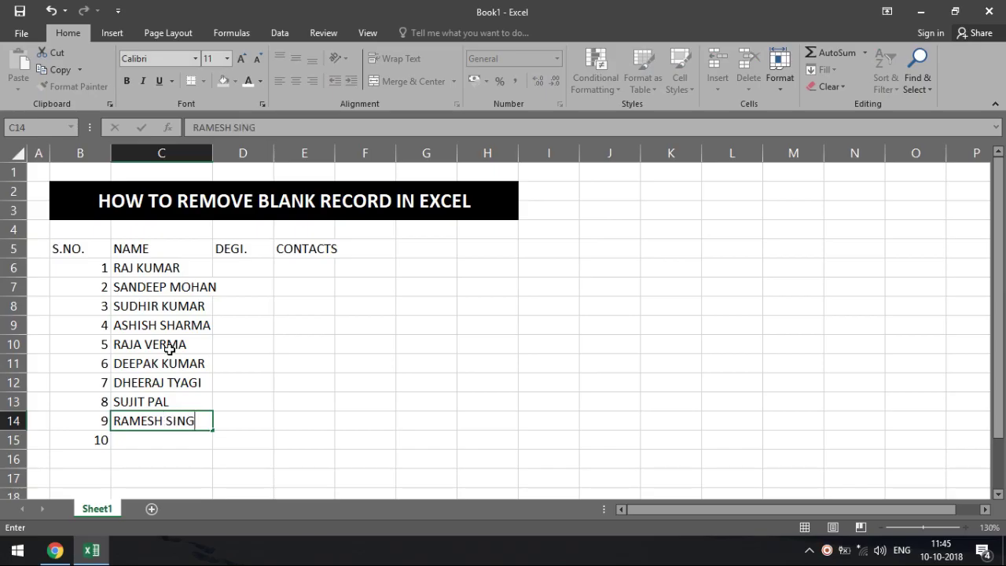
pyautogui.press('Return')
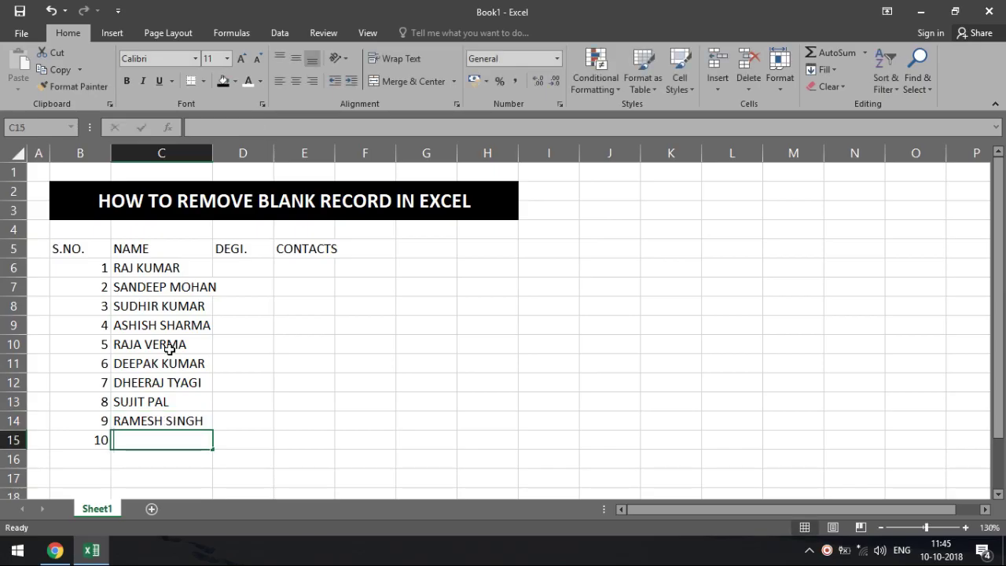
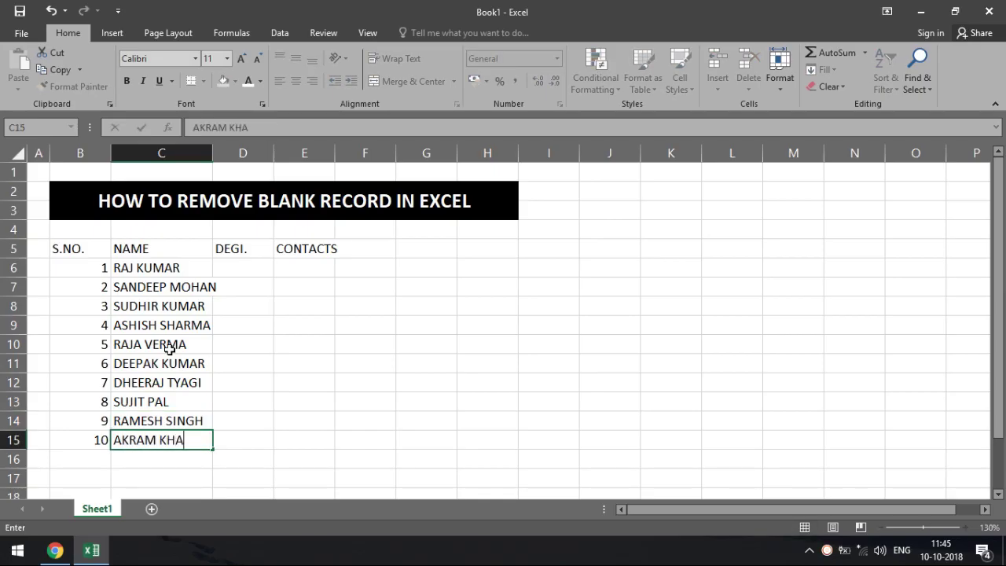
pyautogui.press('Return')
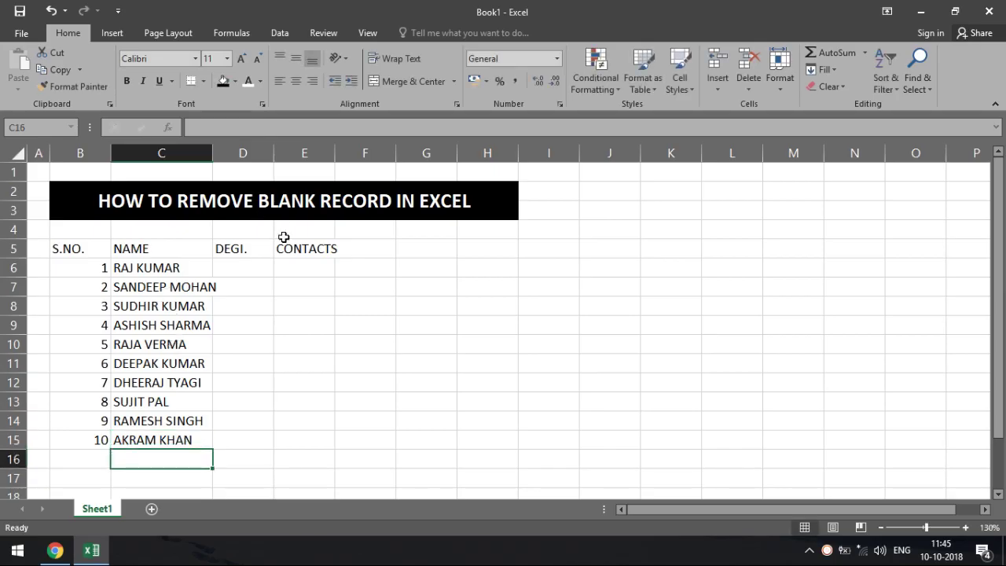
# Widen column C and enter HR, MANAGER and OPRATOR in D6:D8
pyautogui.moveTo(210, 153); pyautogui.dragTo(227, 154)
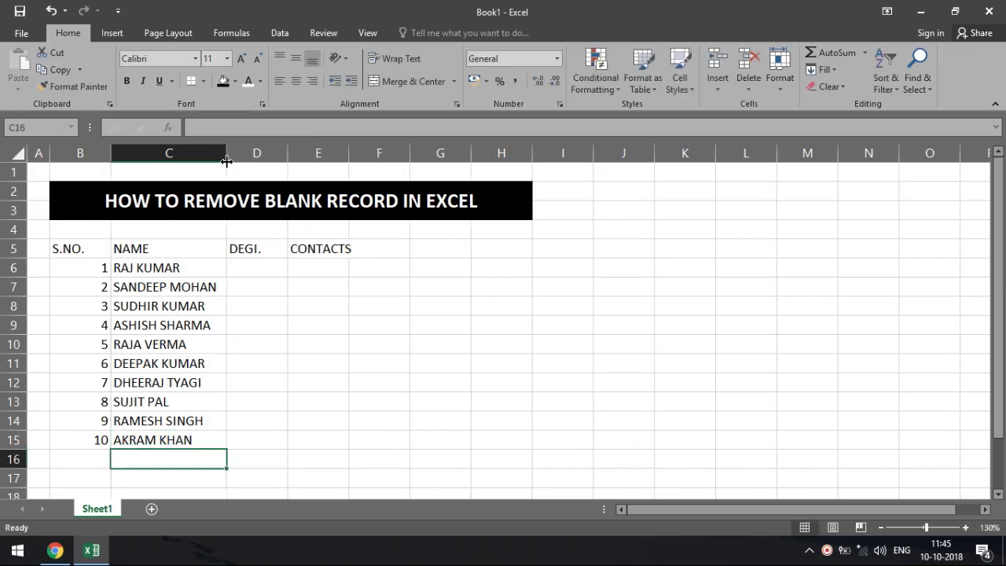
pyautogui.click(250, 269)
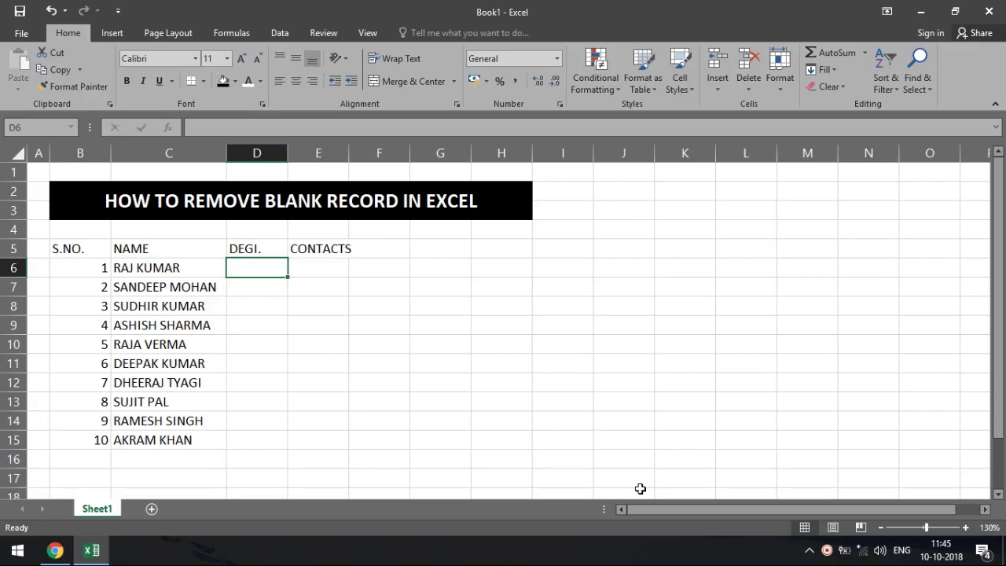
pyautogui.write('HR')
pyautogui.press('Return')
pyautogui.write('MANAG')
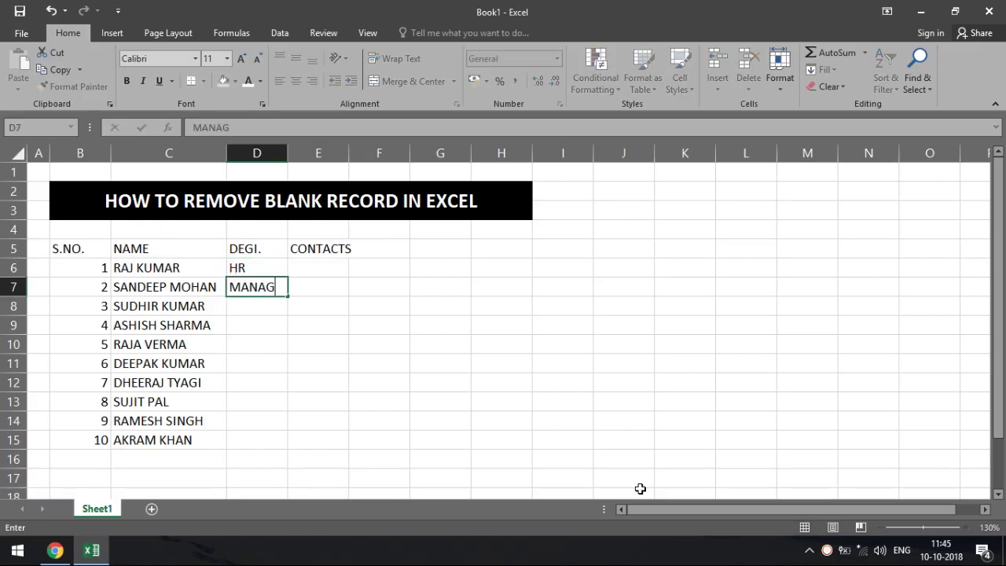
pyautogui.write('ER')
pyautogui.press('Return')
pyautogui.write('OP')
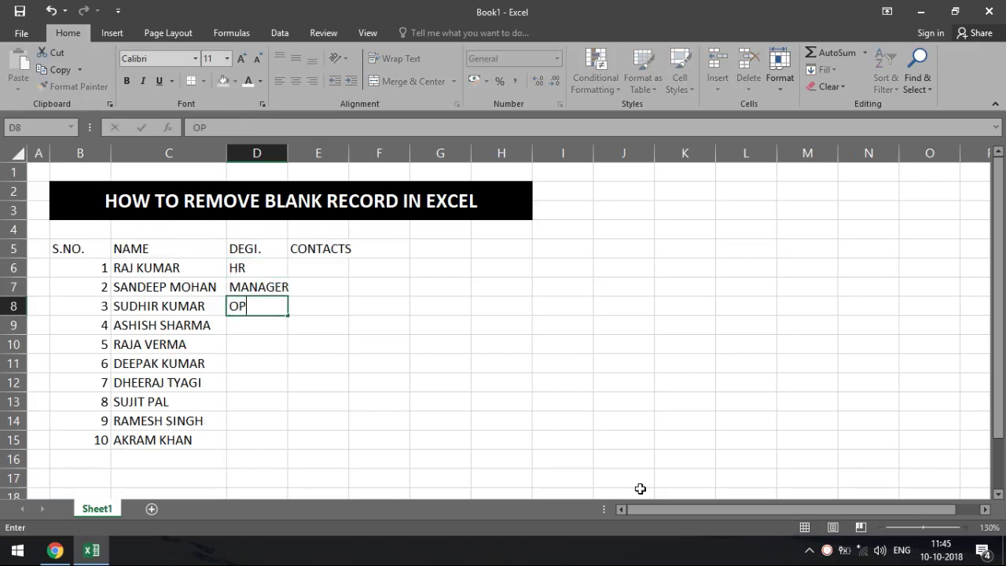
pyautogui.write('RATO')
pyautogui.write('R')
pyautogui.press('Return')
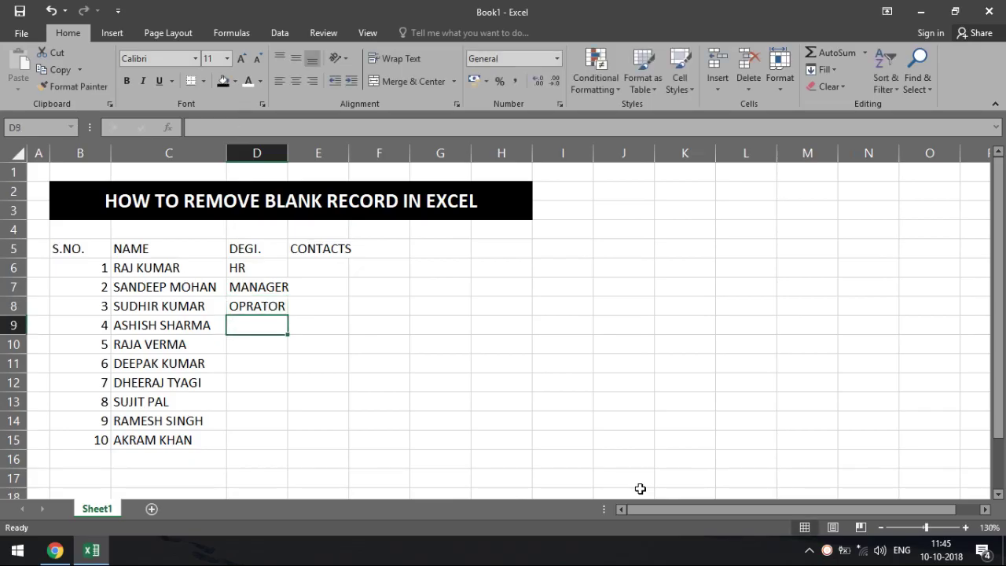
# Fill D9:D15 with HR, MANAGER, MANAGER, OPRATOR, OPRATOR, HR, HR using AutoComplete
pyautogui.write('HR')
pyautogui.press('Return')
pyautogui.write('M')
pyautogui.press('Return')
pyautogui.write('M')
pyautogui.press('Return')
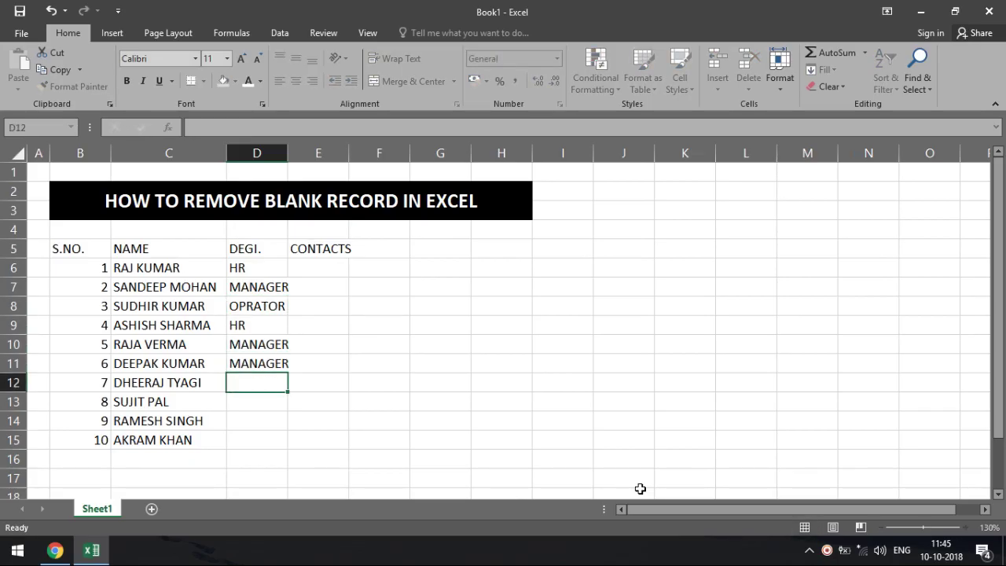
pyautogui.write('O')
pyautogui.press('Return')
pyautogui.write('OR')
pyautogui.press('Return')
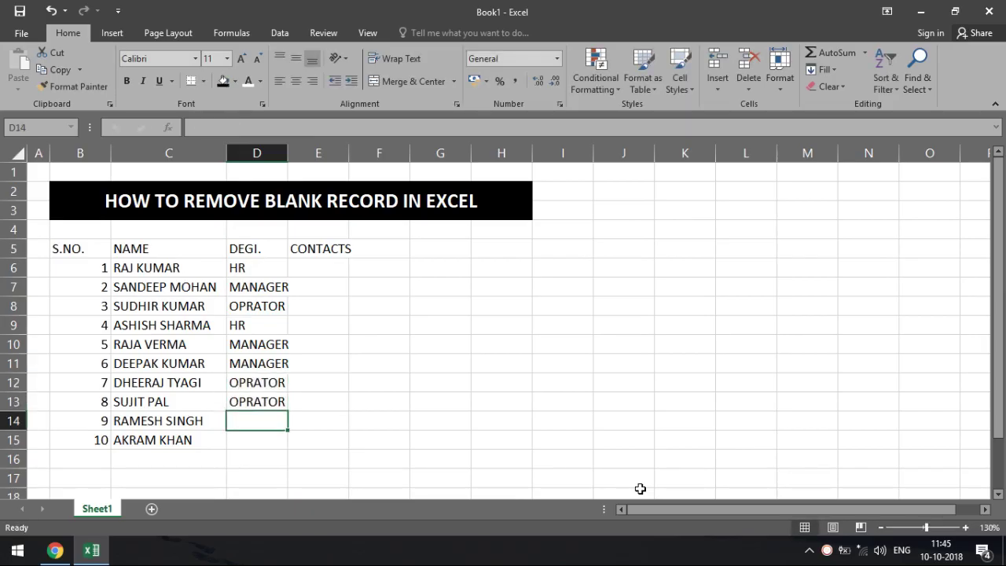
pyautogui.write('H')
pyautogui.press('Return')
pyautogui.write('H')
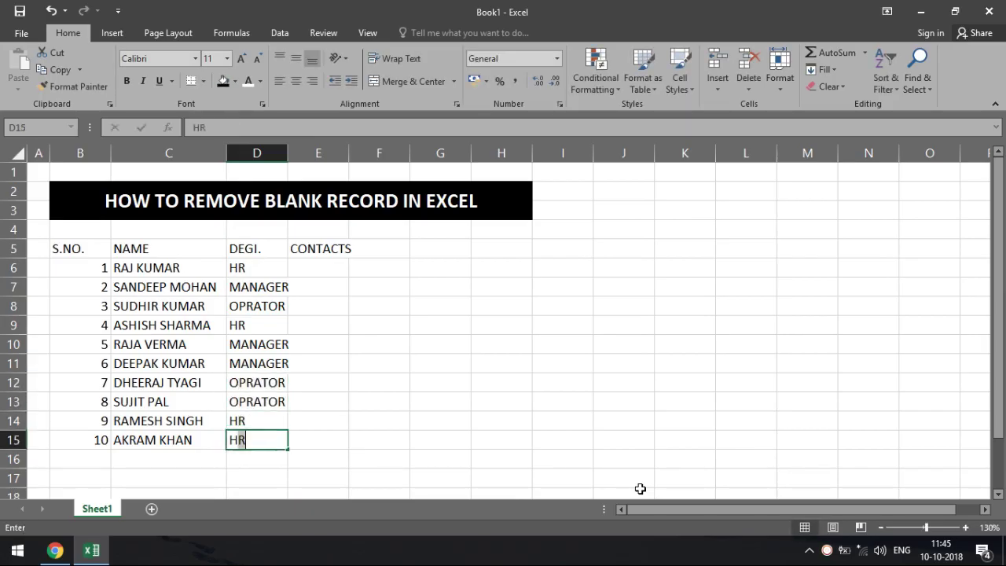
pyautogui.press('Return')
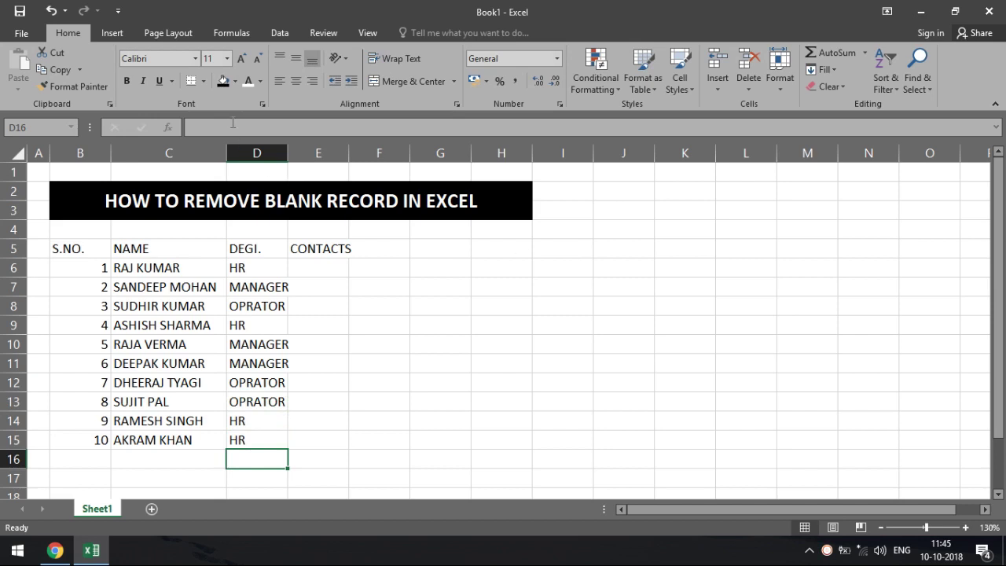
# Widen columns D and E and enter three contact numbers in E6:E8
pyautogui.moveTo(288, 153); pyautogui.dragTo(313, 152)
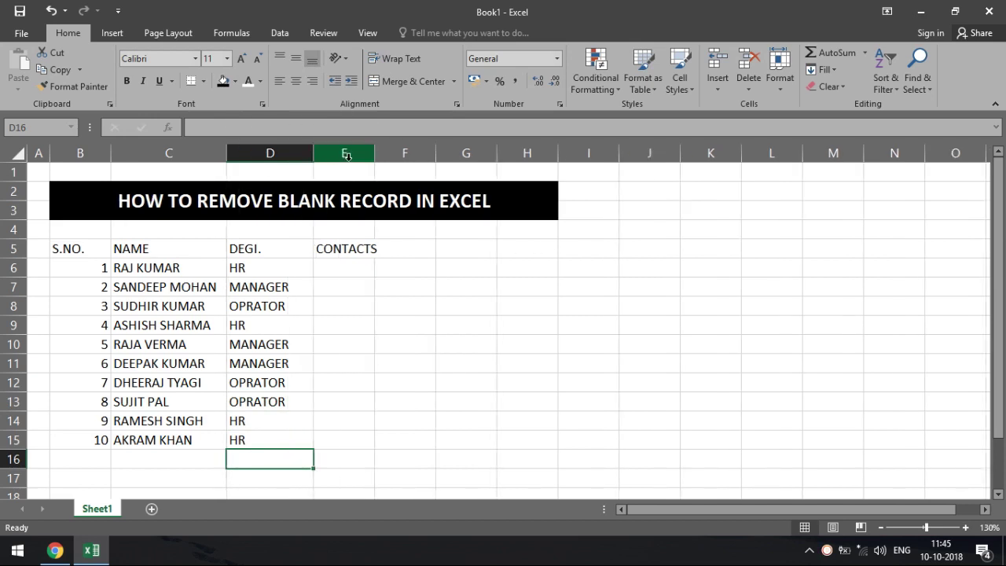
pyautogui.moveTo(374, 152); pyautogui.dragTo(415, 152)
pyautogui.click(342, 268)
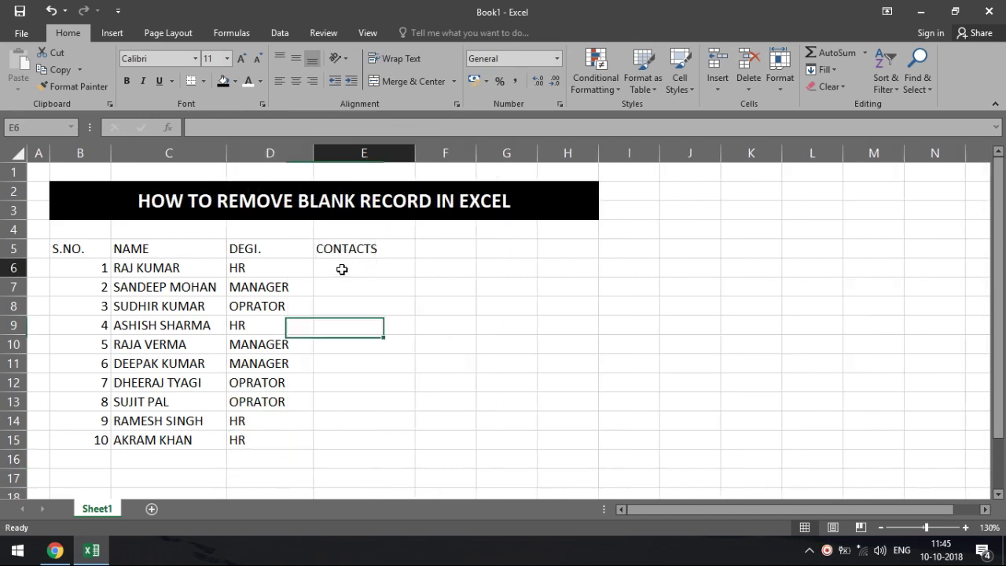
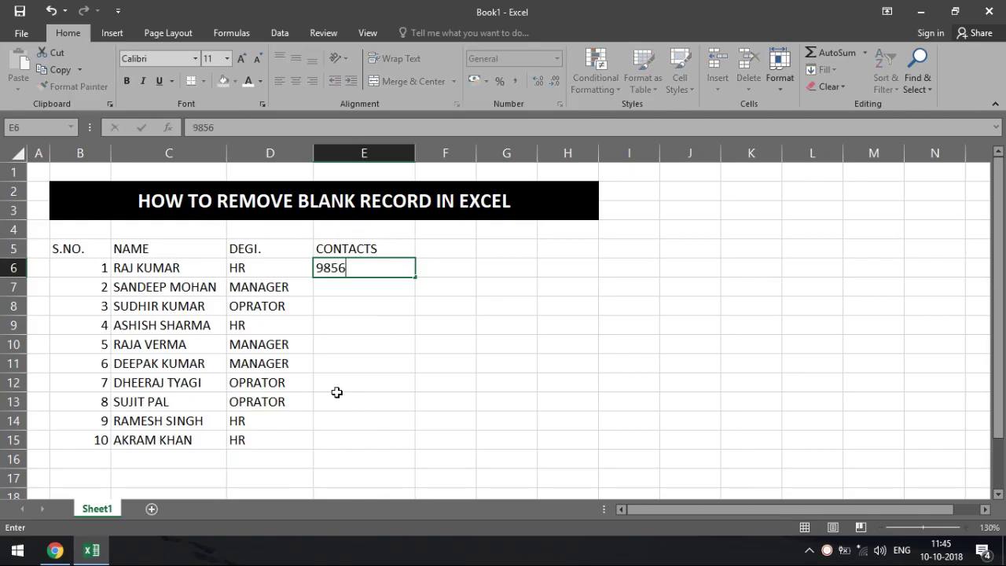
pyautogui.press('Return')
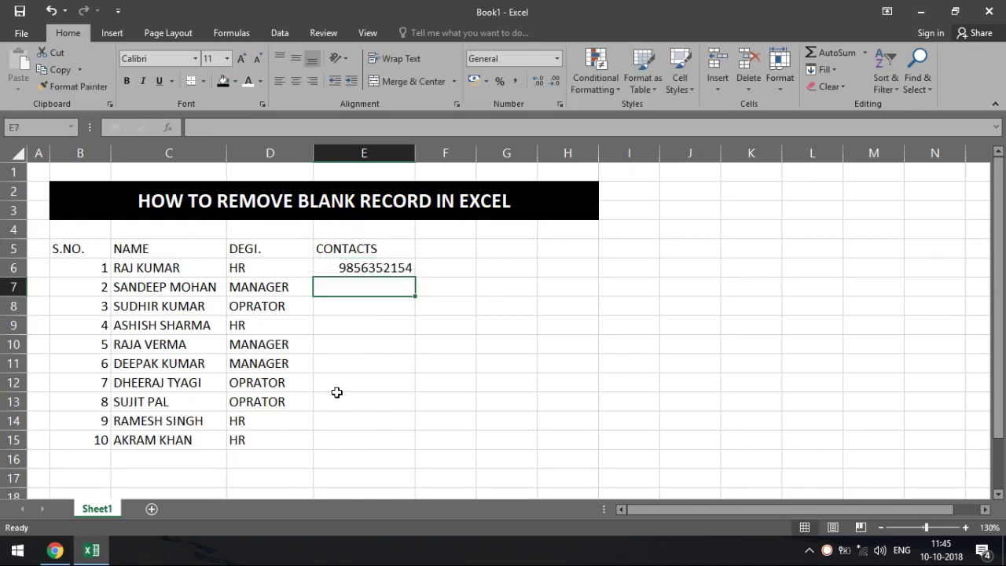
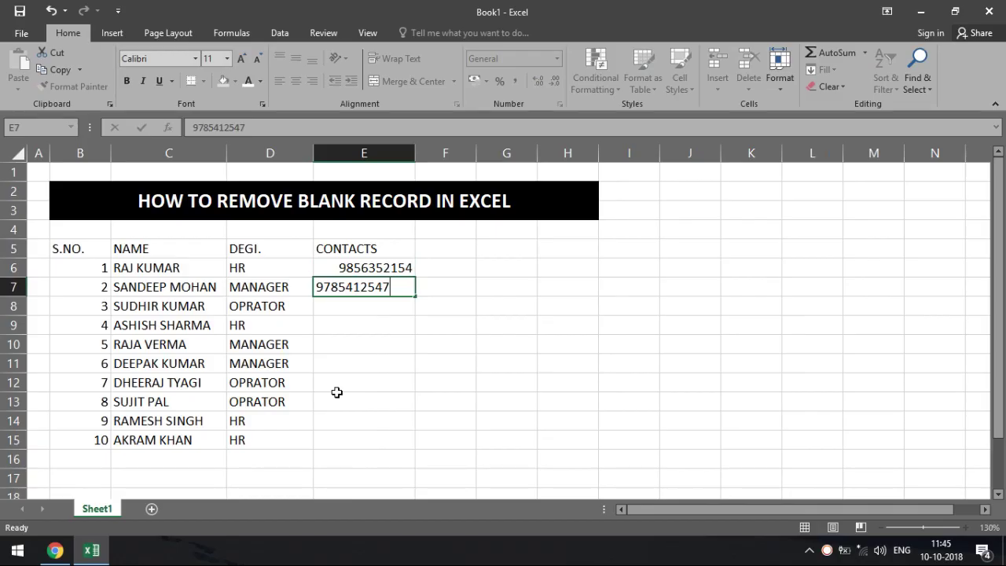
pyautogui.press('Return')
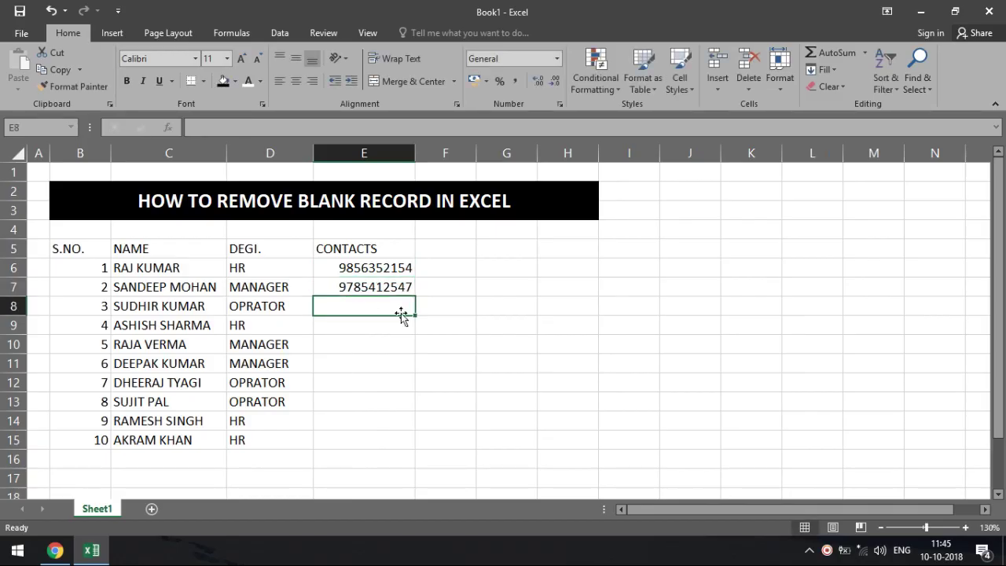
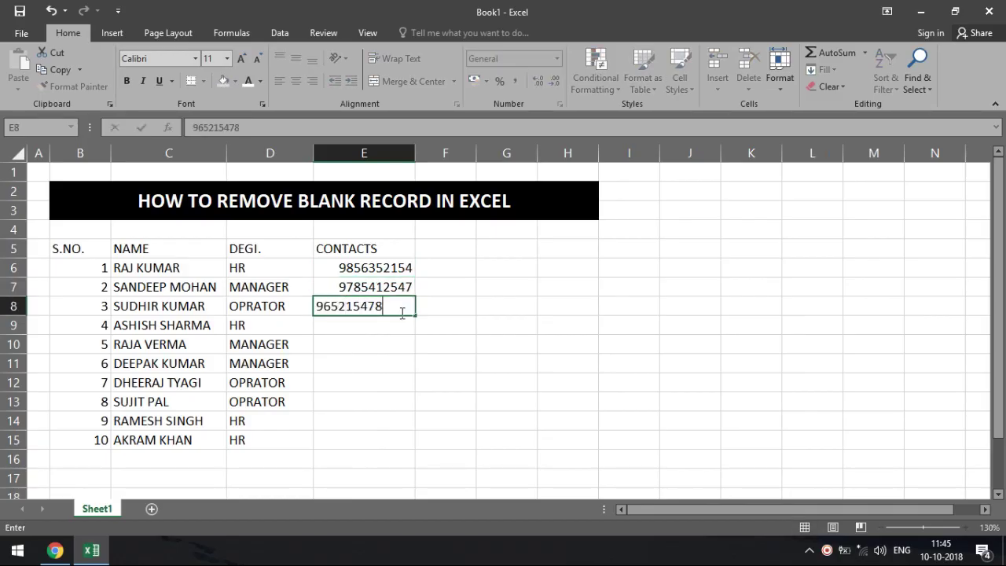
pyautogui.press('Return')
# Copy E6:E8 and paste it at E9 and E12 to fill E9:E14
pyautogui.click(385, 271)
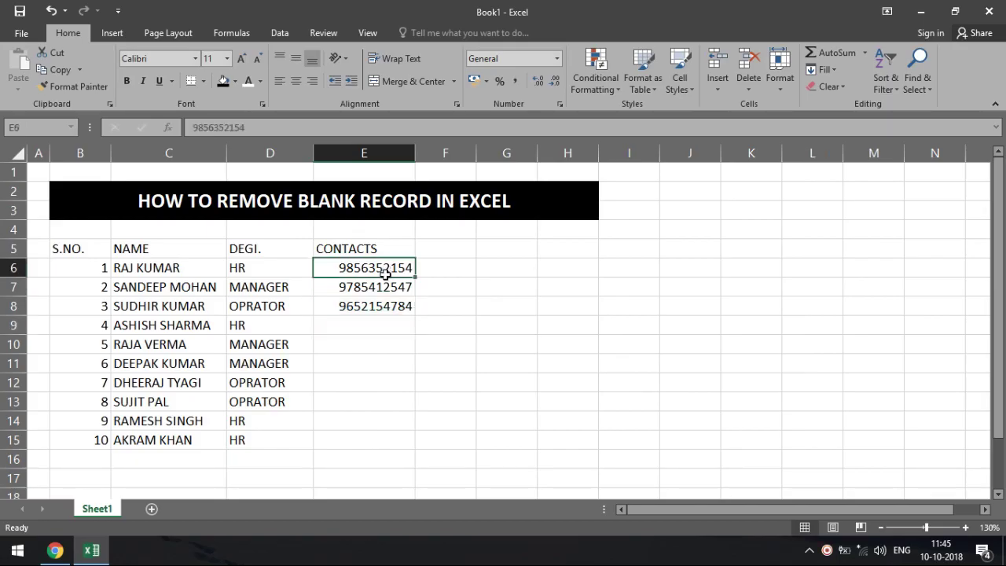
pyautogui.moveTo(386, 271); pyautogui.dragTo(389, 306)
pyautogui.hotkey('ctrl', 'c')
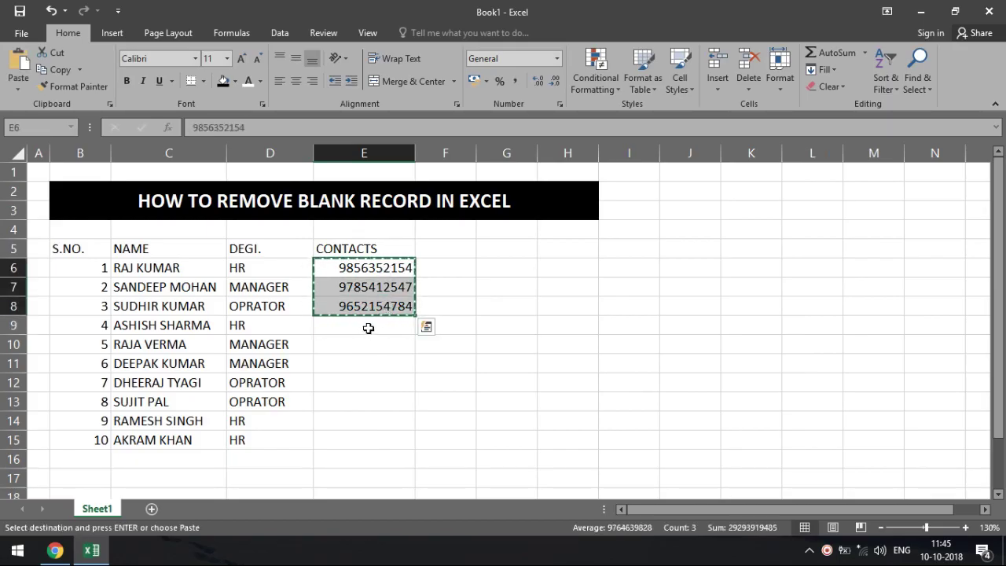
pyautogui.click(368, 325)
pyautogui.hotkey('ctrl', 'v')
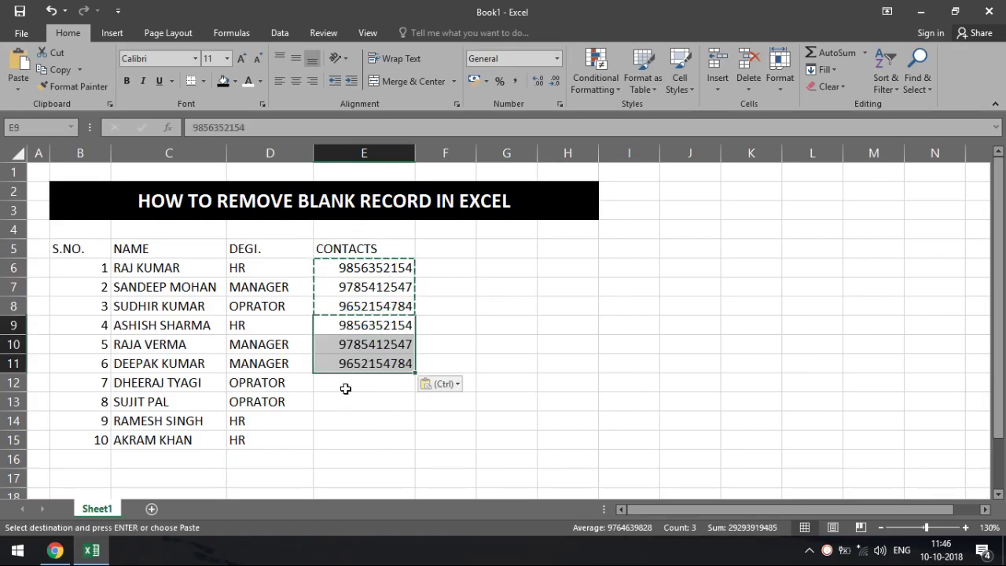
pyautogui.click(346, 386)
pyautogui.hotkey('ctrl', 'v')
# Copy the E12 contact number into E15
pyautogui.click(338, 438)
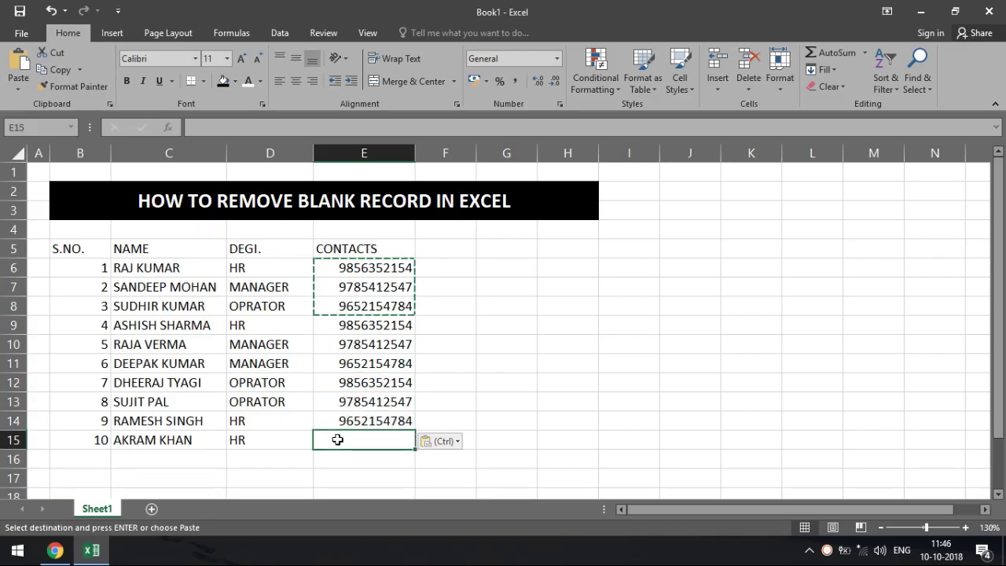
pyautogui.click(348, 382)
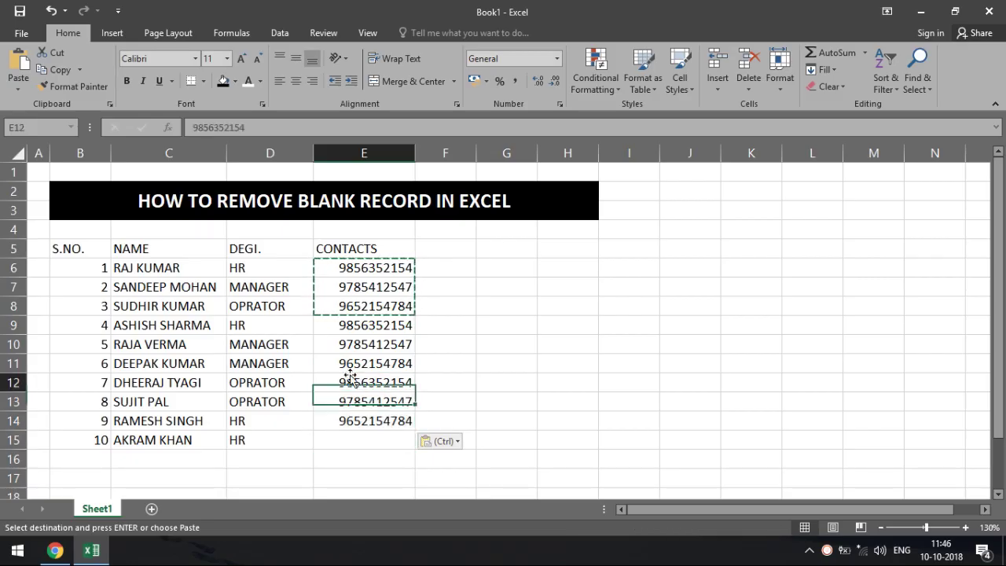
pyautogui.hotkey('ctrl', 'c')
pyautogui.click(346, 443)
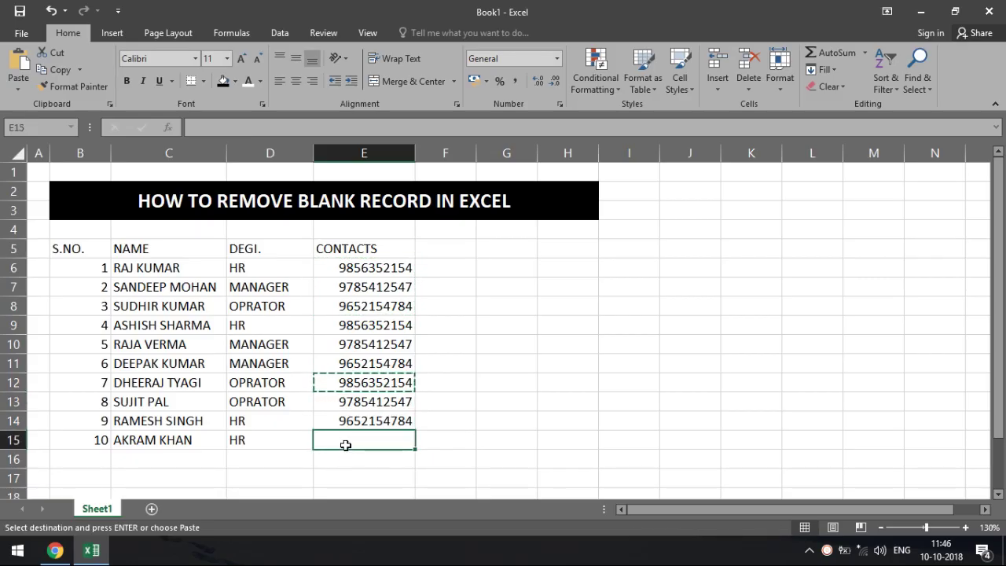
pyautogui.hotkey('ctrl', 'v')
pyautogui.click(697, 338)
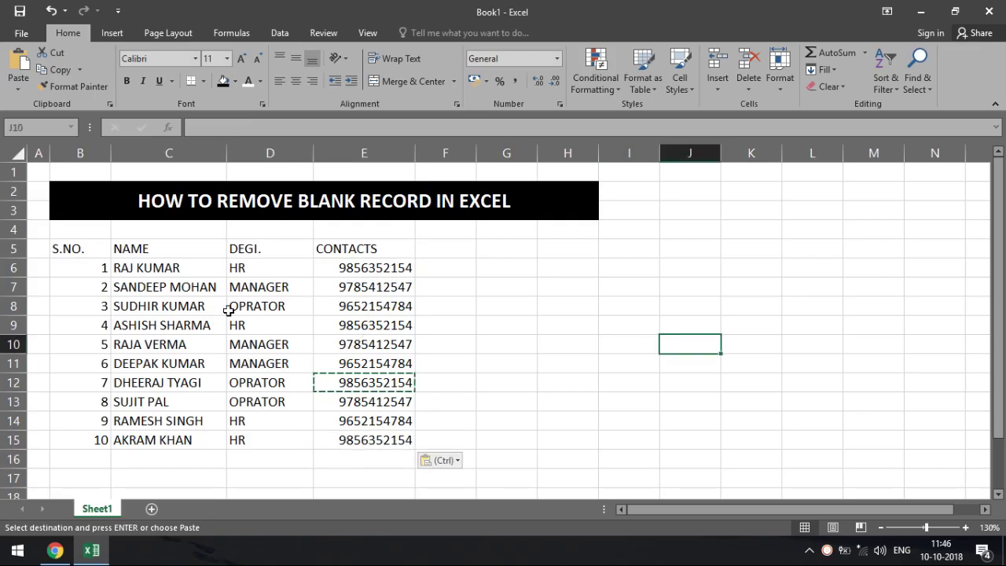
# Delete the contact numbers in E7, E12 and E9
pyautogui.click(394, 288)
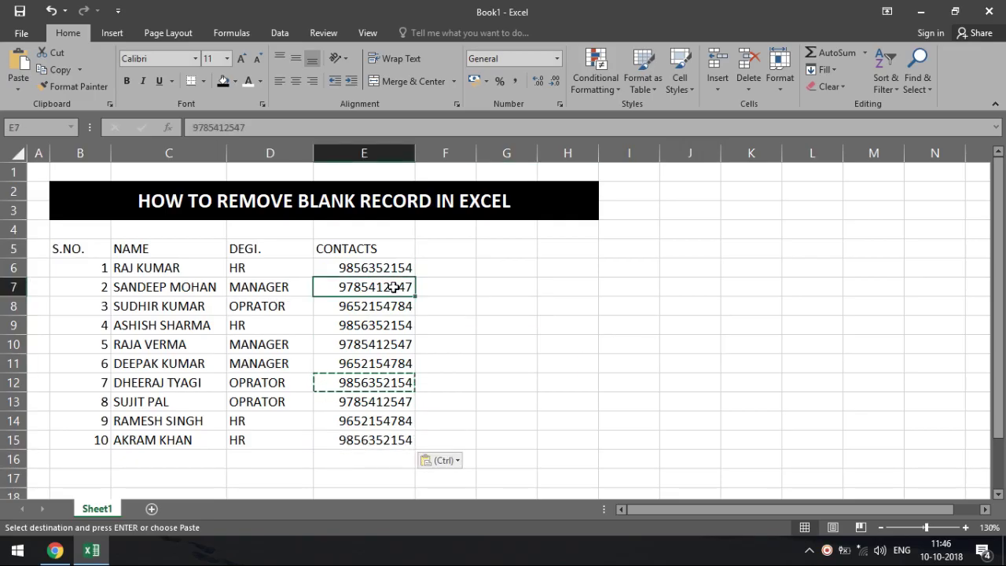
pyautogui.press('Delete')
pyautogui.click(367, 350)
pyautogui.click(365, 376)
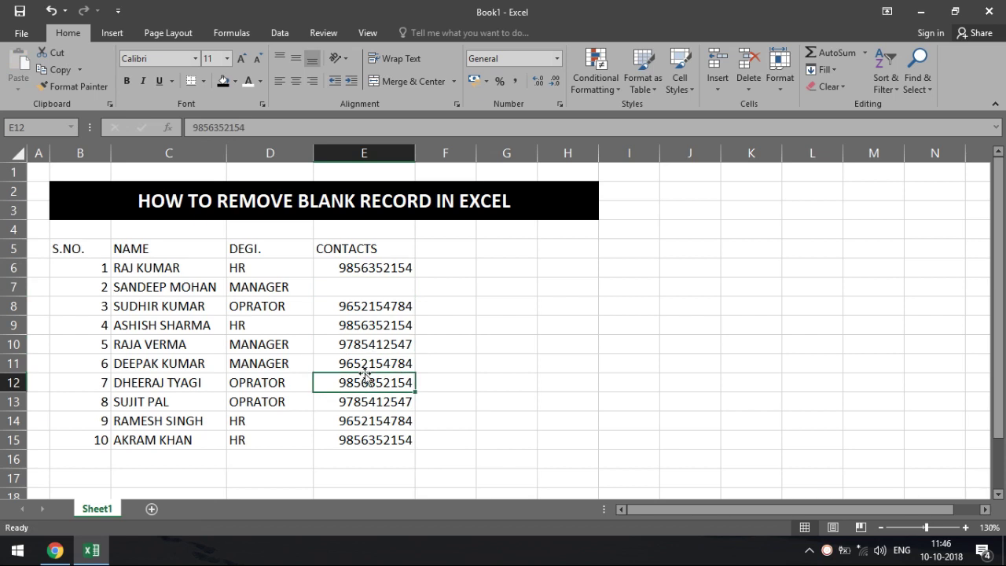
pyautogui.press('Delete')
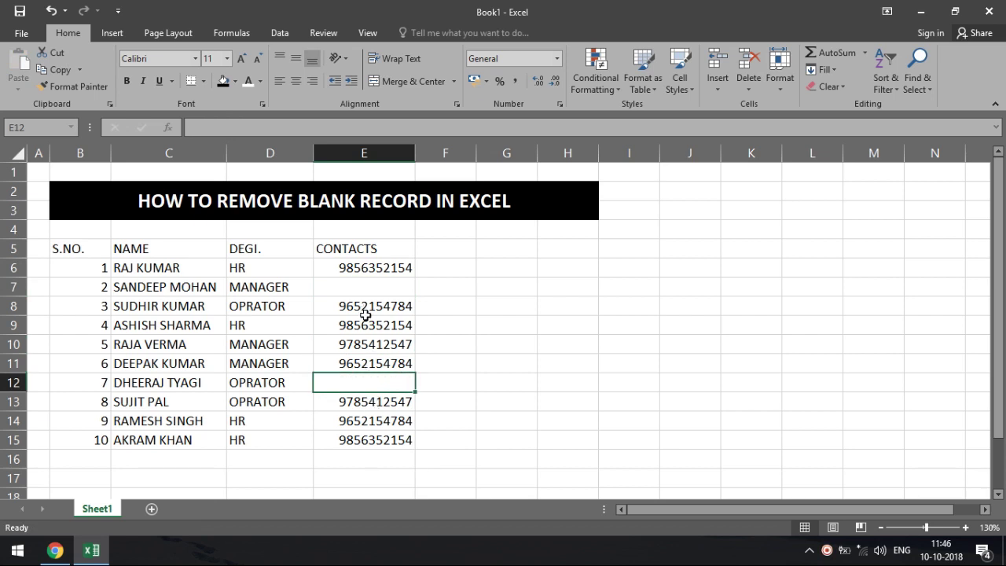
pyautogui.click(365, 322)
pyautogui.press('Delete')
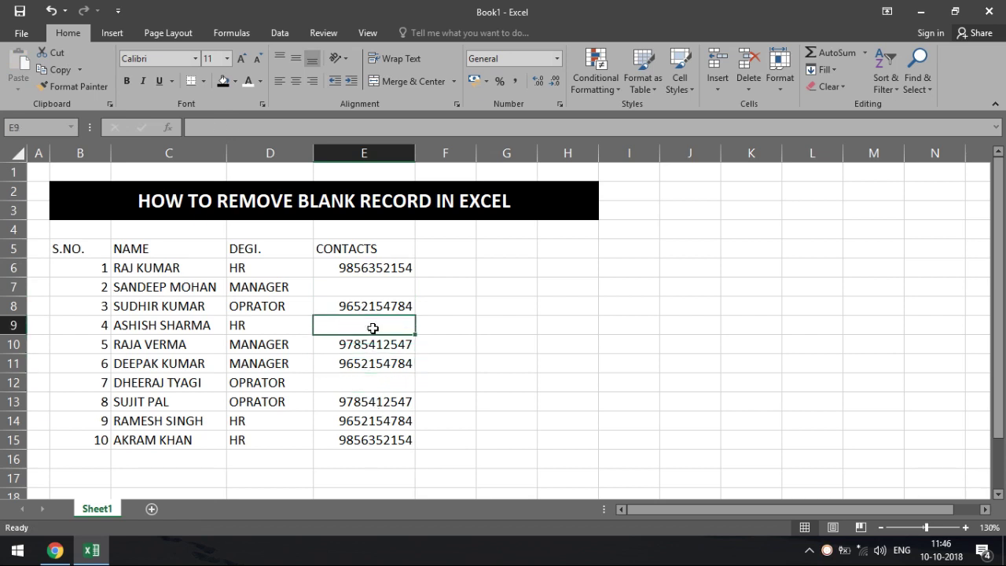
pyautogui.click(543, 305)
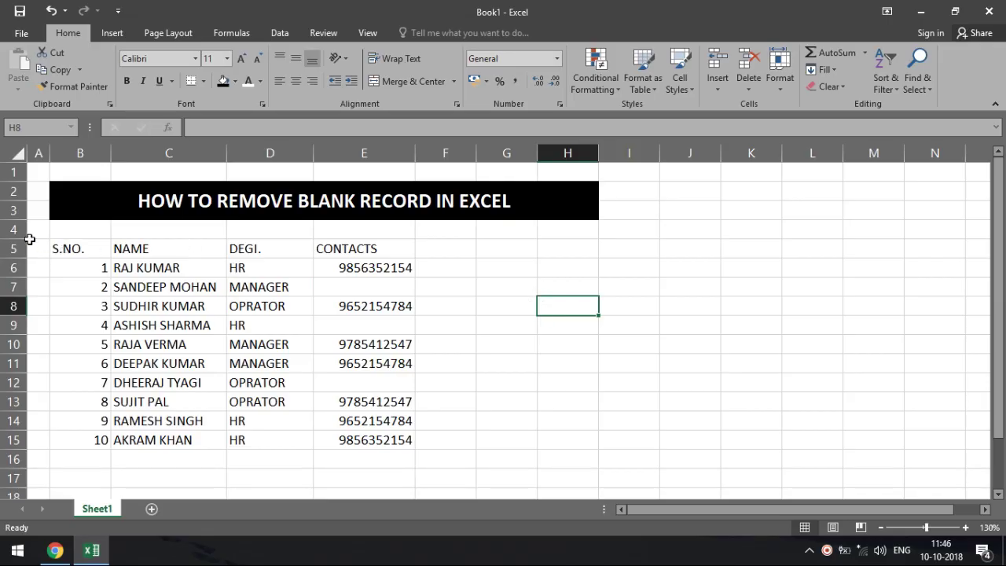
pyautogui.click(93, 246)
# Give header row B5:E5 a dark red fill with bold white text
pyautogui.moveTo(401, 249); pyautogui.dragTo(401, 249)
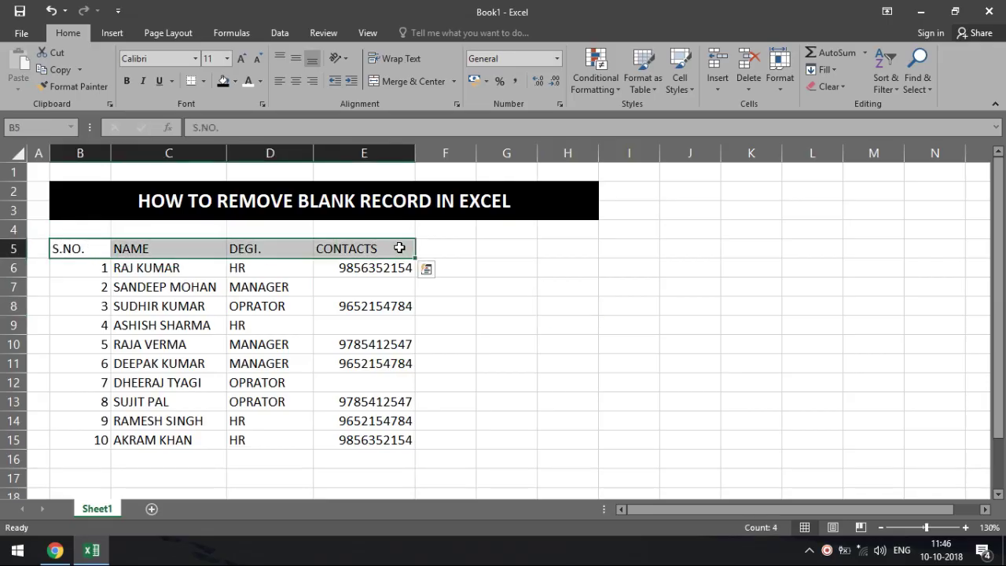
pyautogui.click(235, 82)
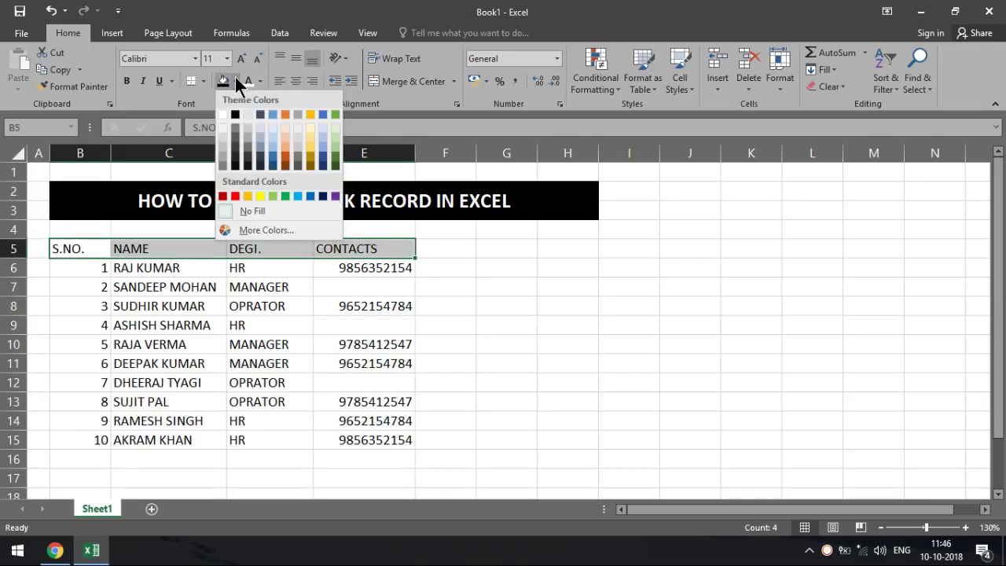
pyautogui.click(225, 196)
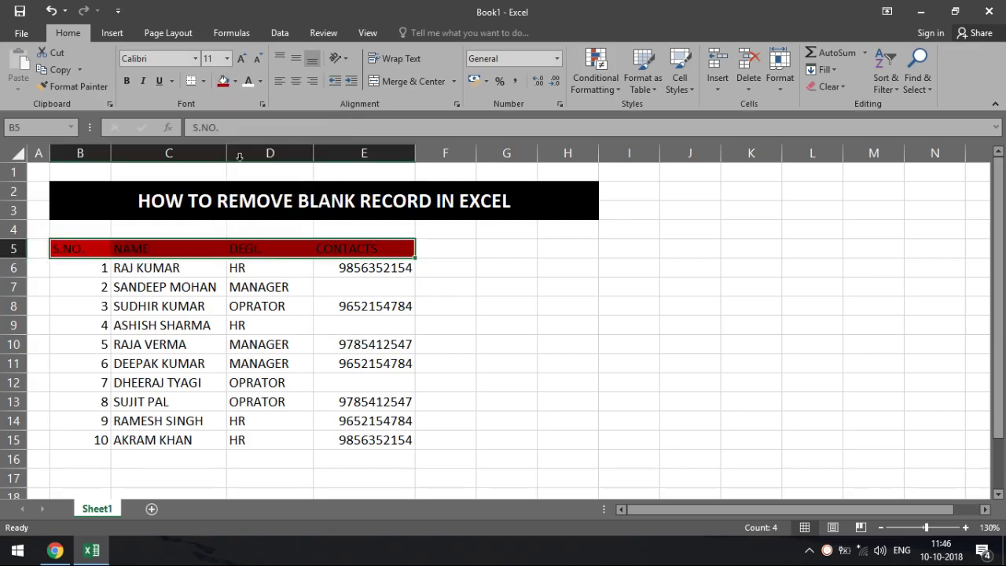
pyautogui.click(252, 79)
pyautogui.click(127, 82)
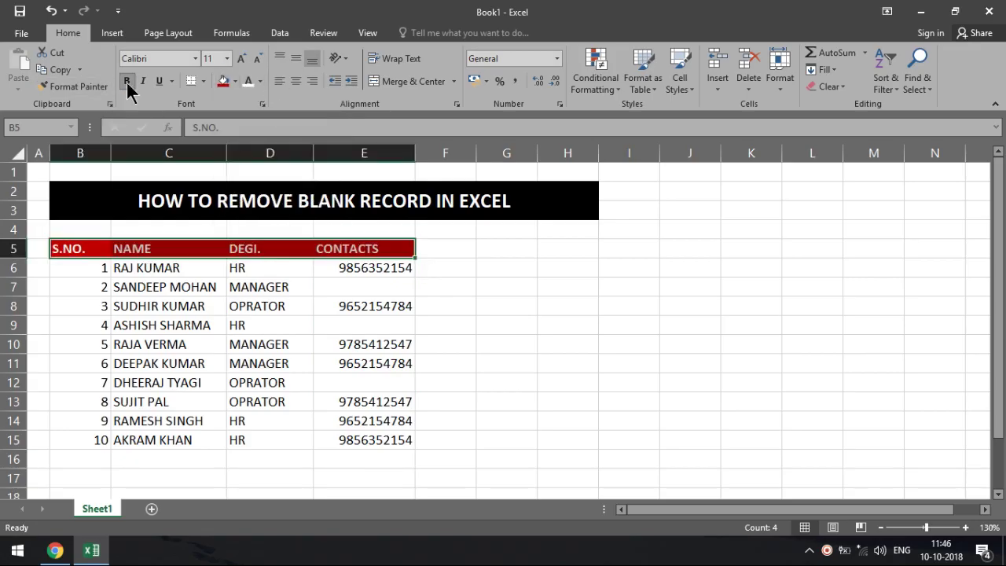
pyautogui.moveTo(94, 250)
pyautogui.mouseDown()
pyautogui.moveTo(308, 412)
pyautogui.moveTo(408, 447)
pyautogui.mouseUp()
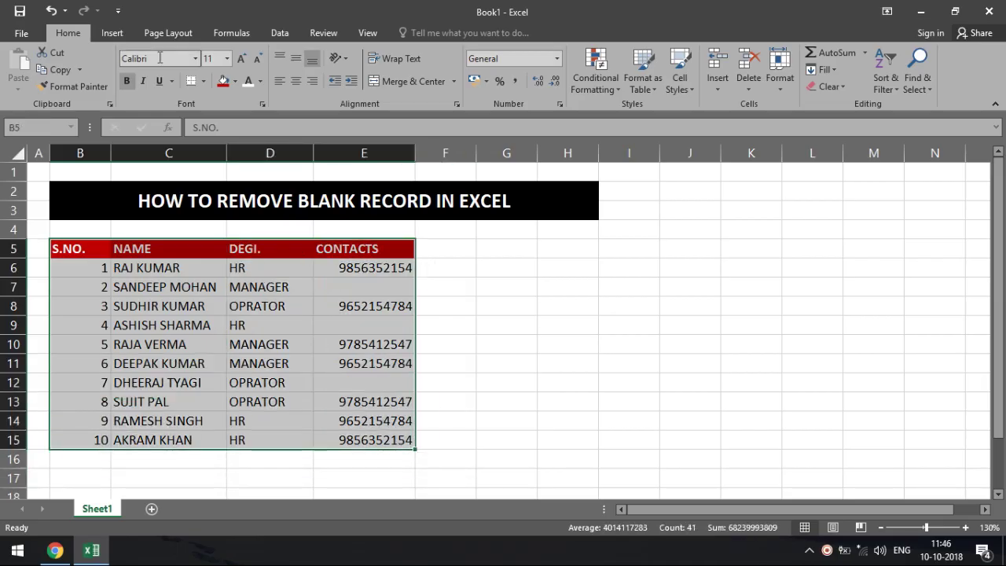
pyautogui.click(203, 81)
# Apply All Borders to B5:E15, then reselect the whole table
pyautogui.click(236, 195)
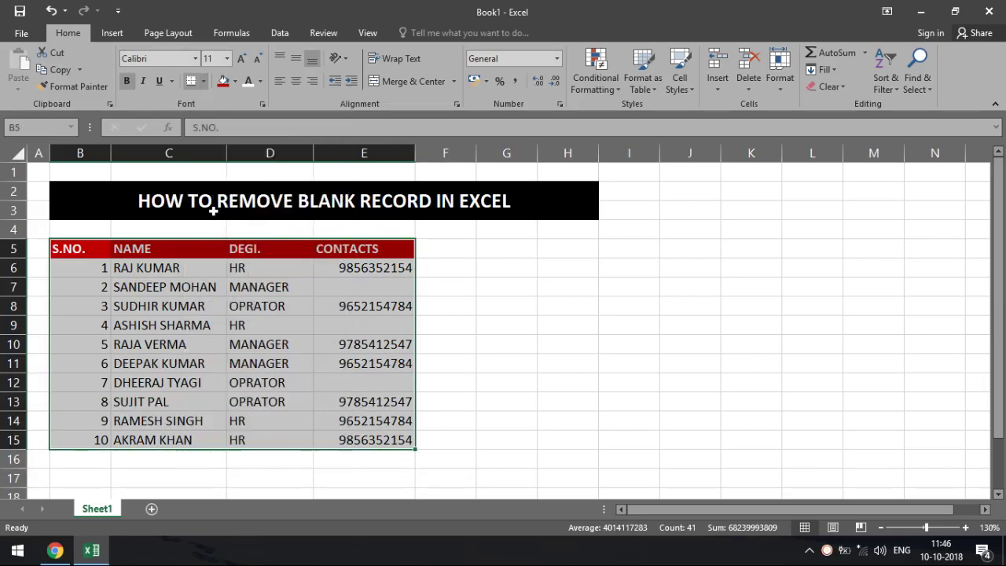
pyautogui.click(601, 475)
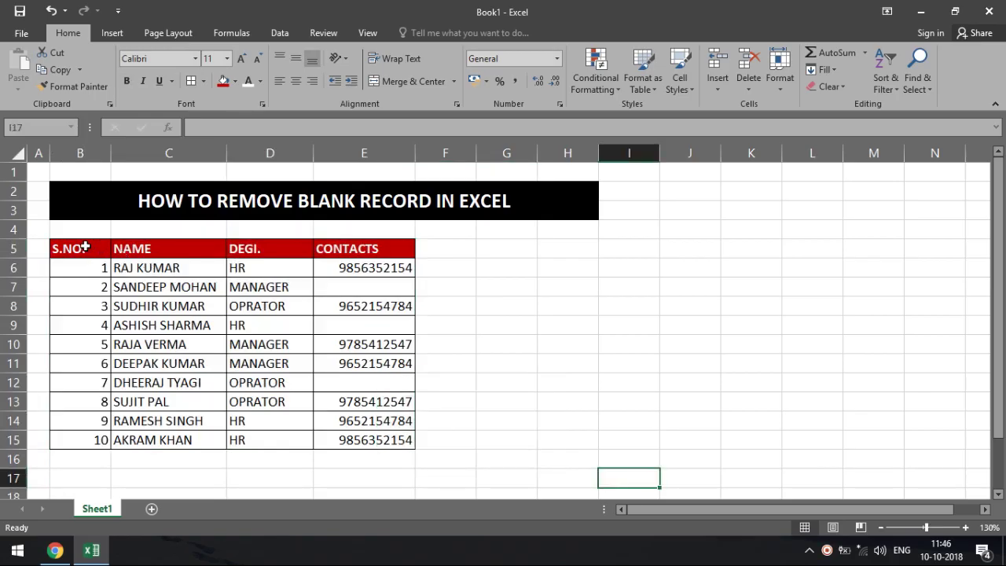
pyautogui.moveTo(85, 247)
pyautogui.mouseDown()
pyautogui.moveTo(261, 344)
pyautogui.moveTo(360, 440)
pyautogui.mouseUp()
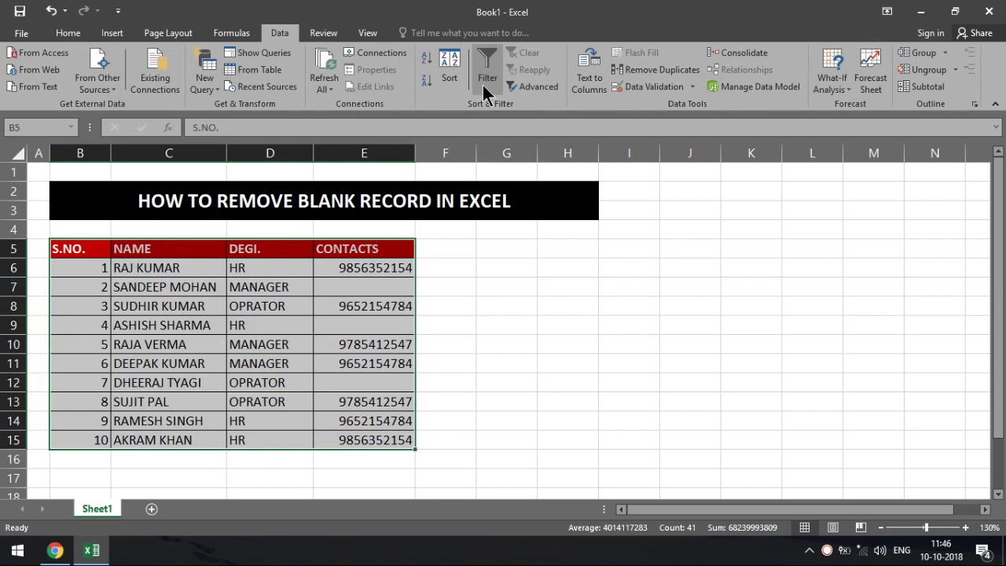
# Add filter dropdowns to the B5:E15 headers and check the S.NO. and DEGI. filter lists
pyautogui.click(486, 79)
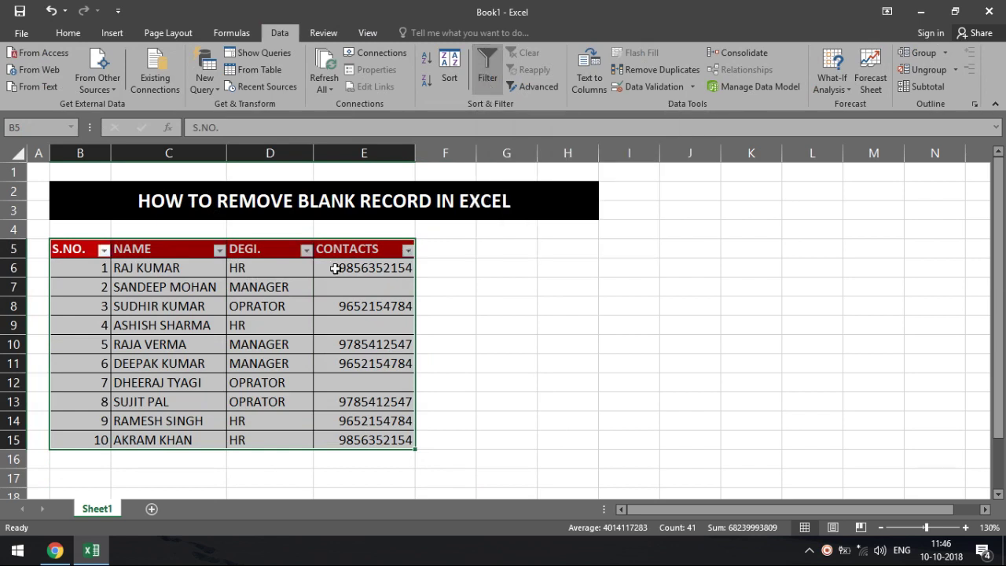
pyautogui.click(103, 250)
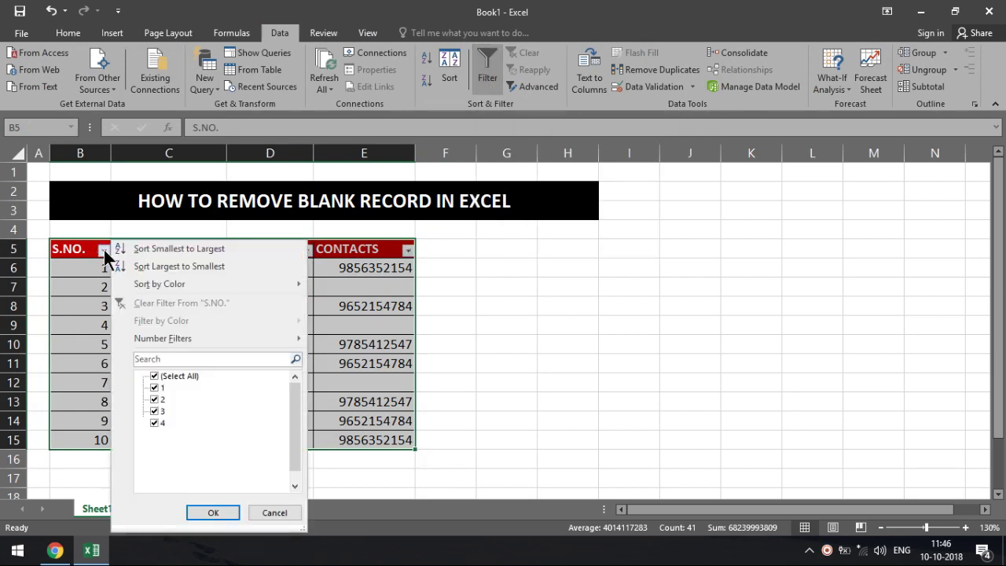
pyautogui.click(337, 286)
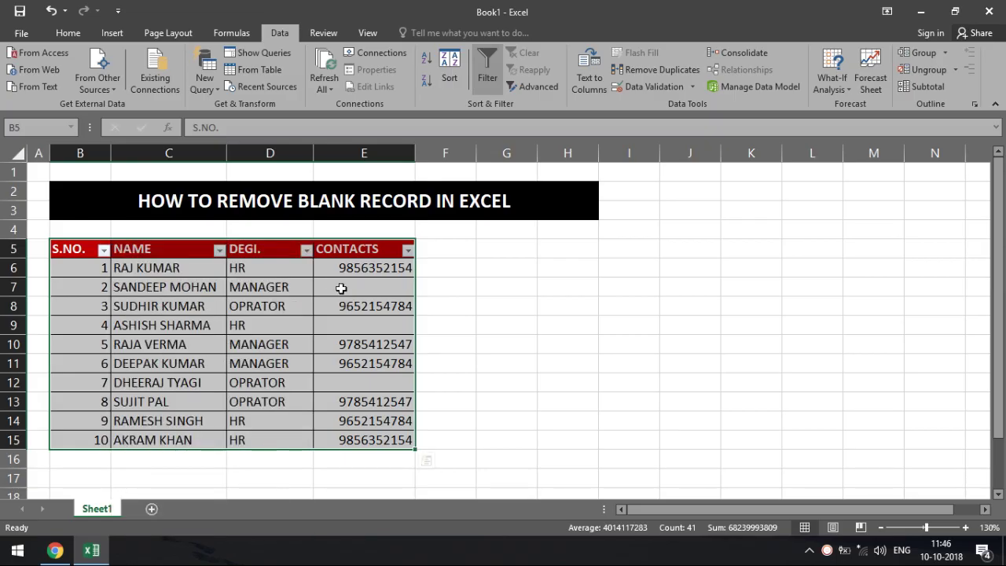
pyautogui.click(307, 251)
pyautogui.click(332, 290)
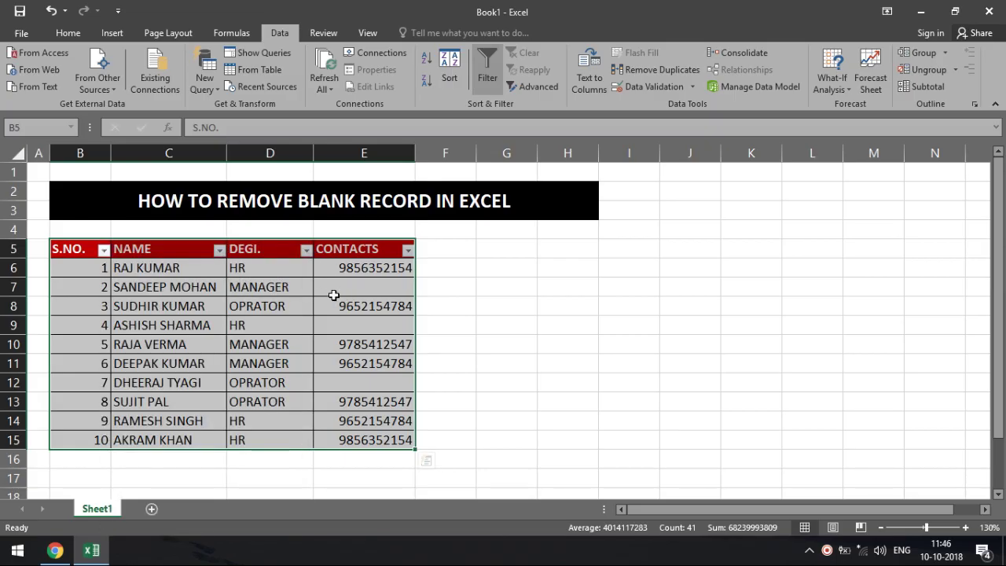
pyautogui.click(443, 287)
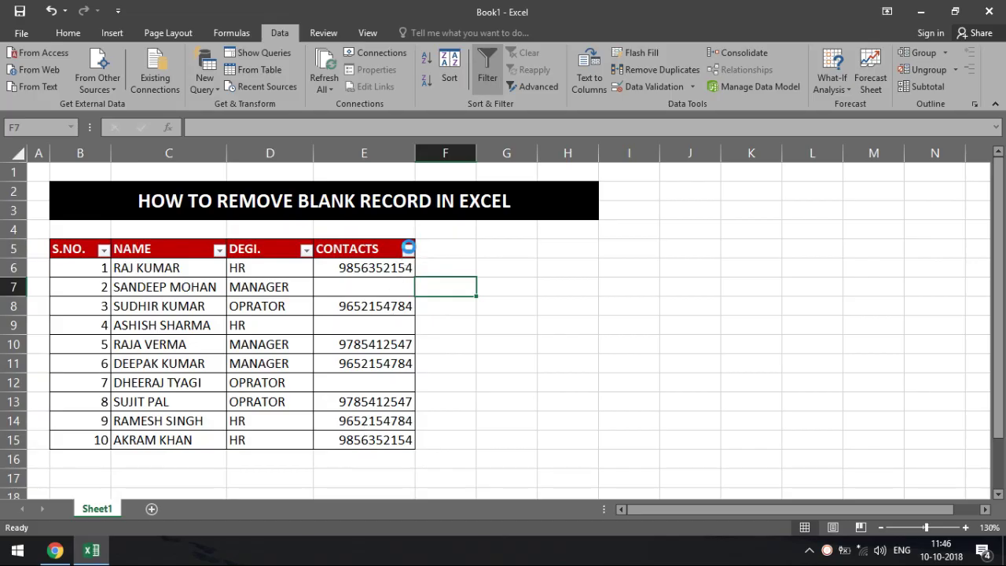
# Filter CONTACTS to (Blanks) only, leaving rows 7, 9 and 12 visible
pyautogui.click(408, 252)
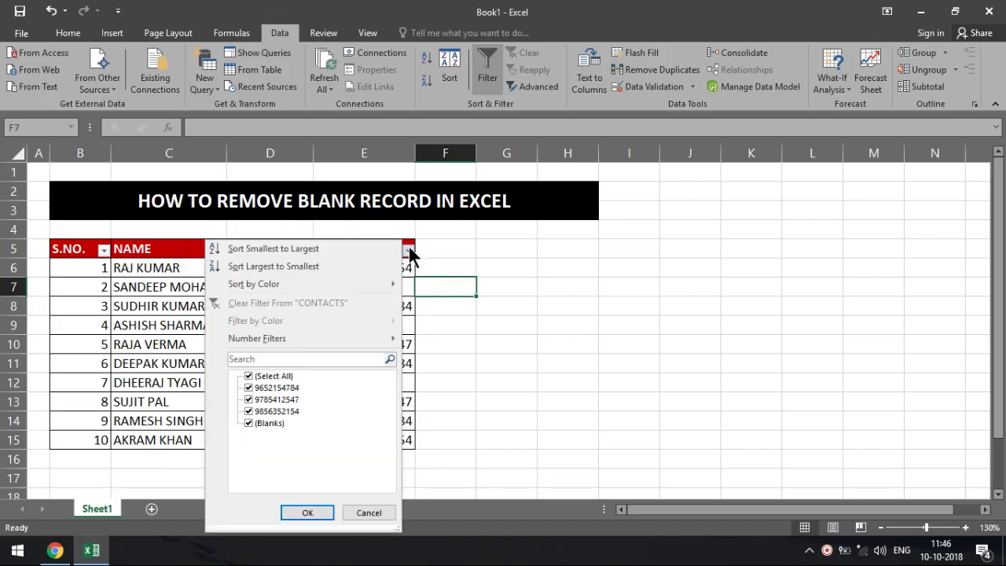
pyautogui.click(249, 376)
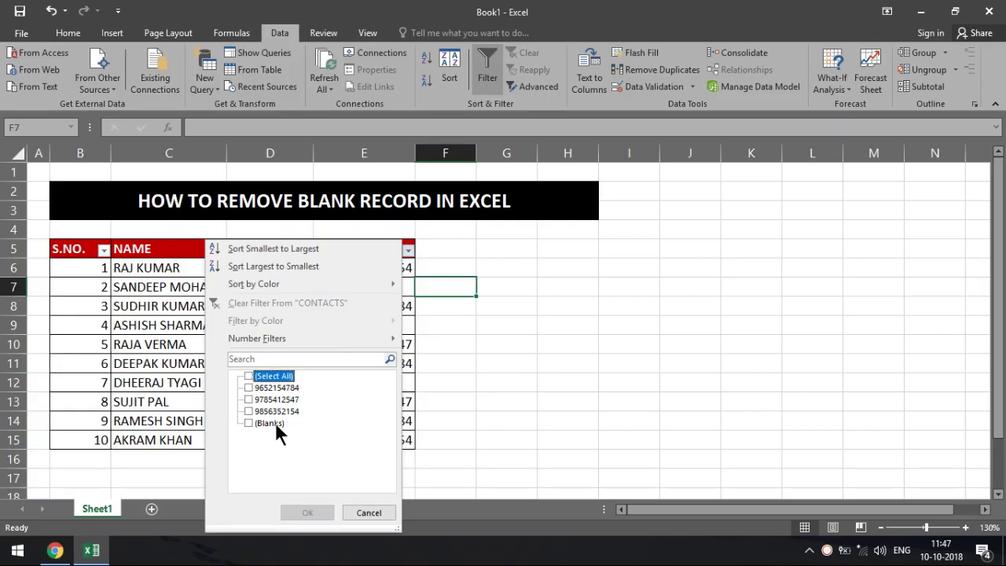
pyautogui.click(248, 423)
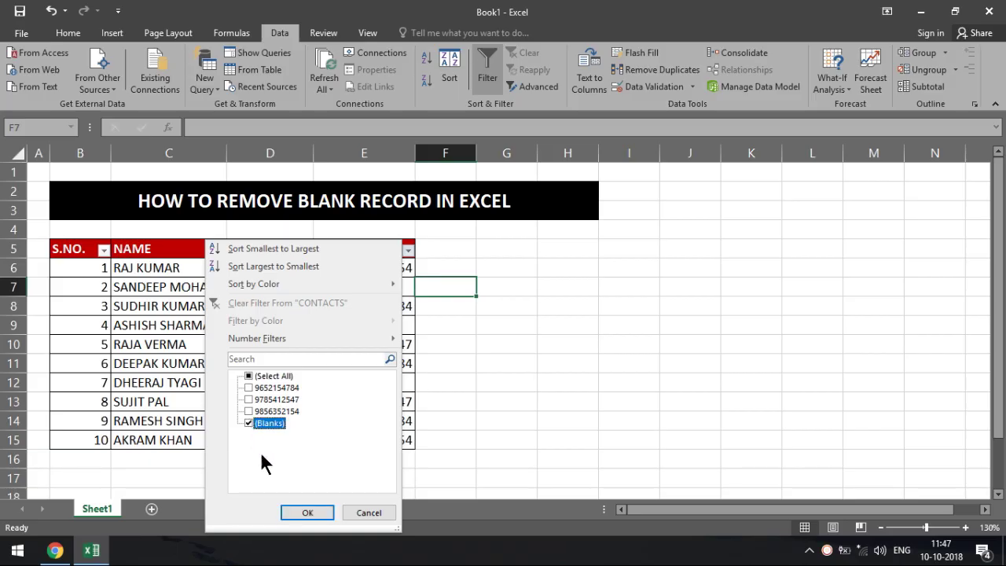
pyautogui.click(313, 511)
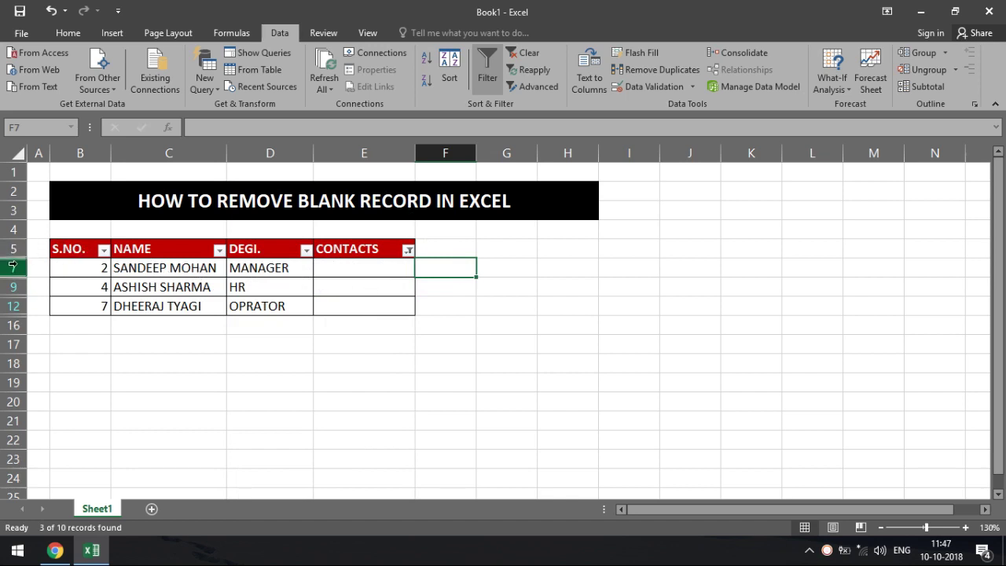
# Delete the filtered rows 7, 9 and 12 using Delete Sheet Rows
pyautogui.moveTo(13, 266); pyautogui.dragTo(13, 306)
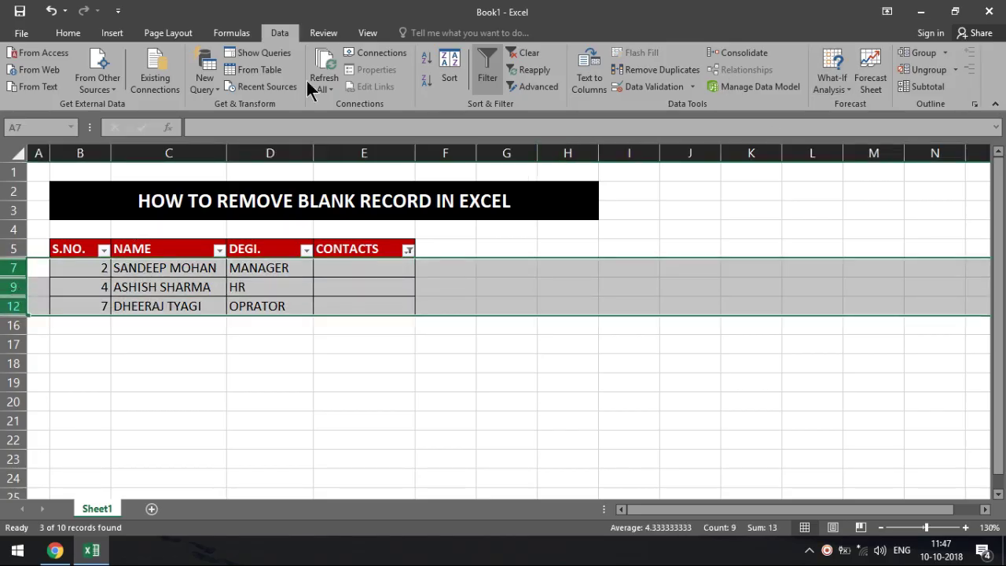
pyautogui.click(68, 34)
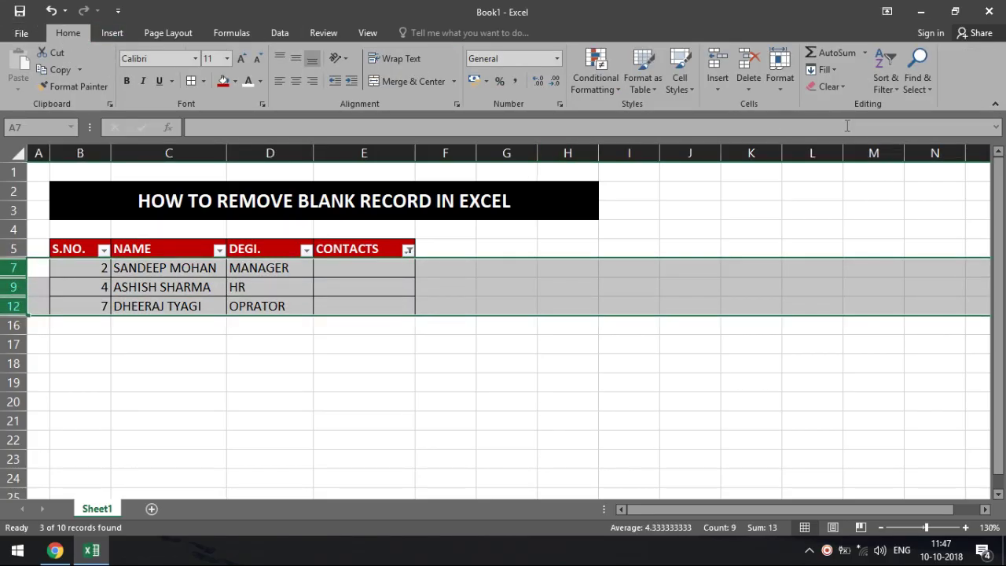
pyautogui.click(753, 88)
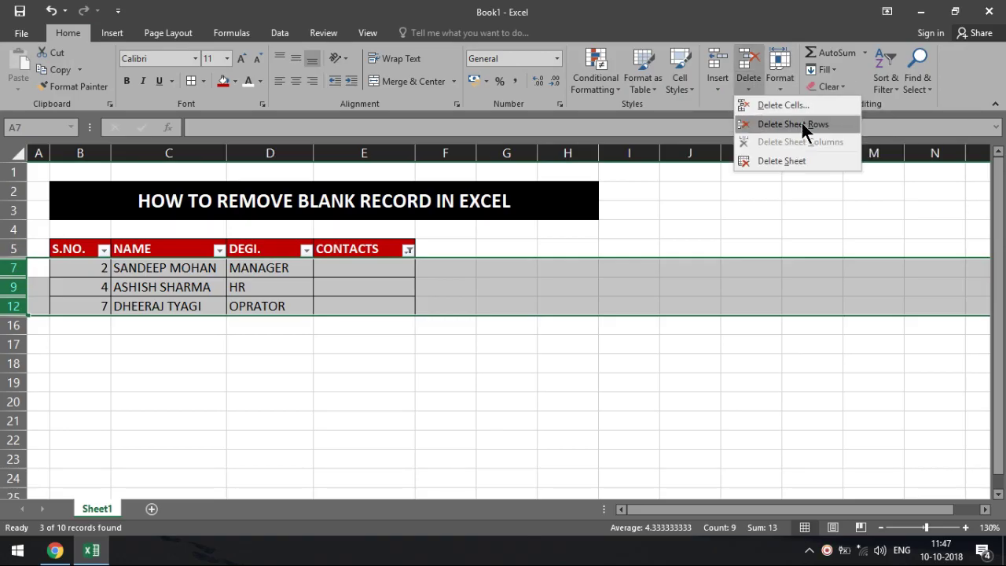
pyautogui.click(845, 124)
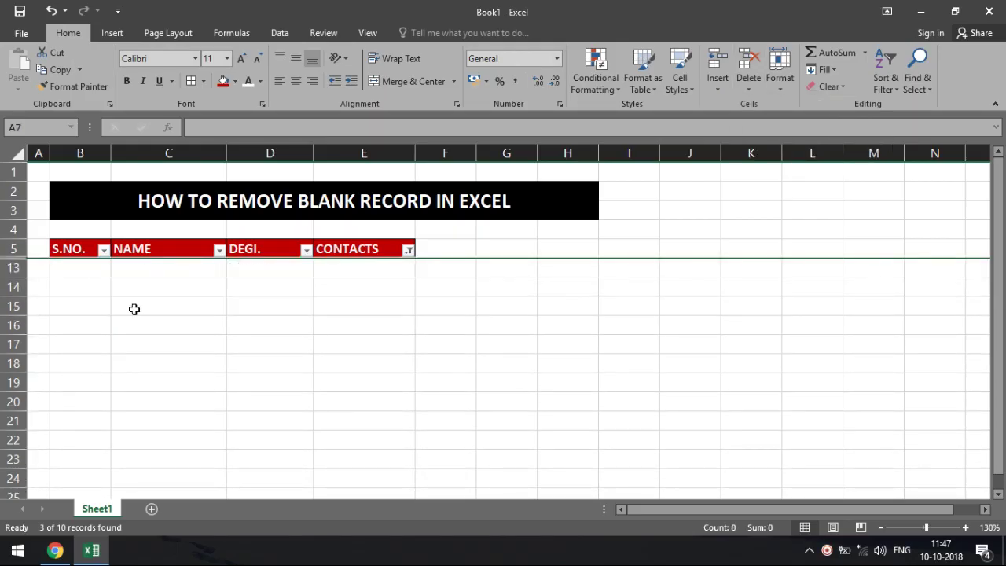
# Reselect all CONTACTS values to show every remaining record, then move the selection to H10
pyautogui.click(408, 250)
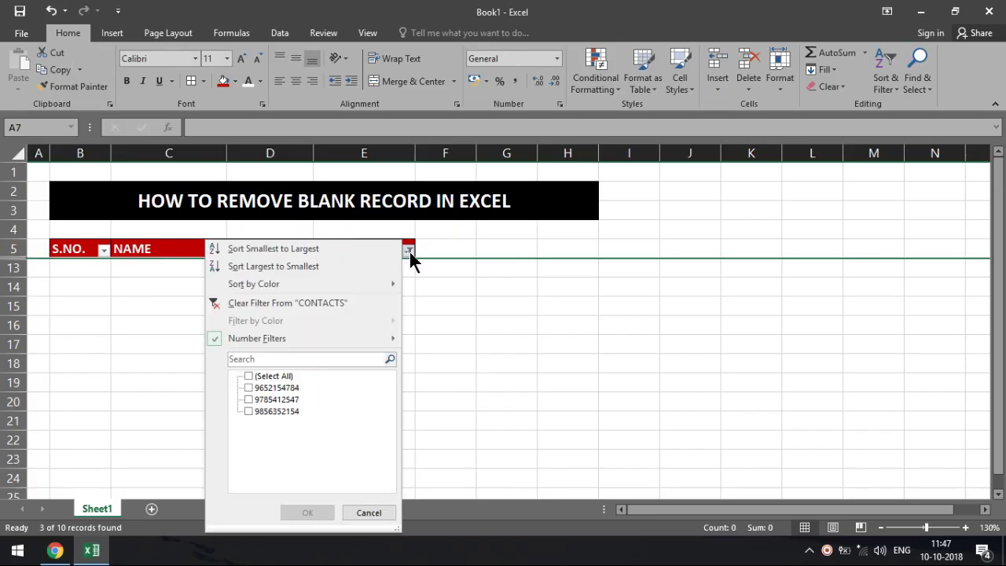
pyautogui.click(249, 377)
pyautogui.click(308, 513)
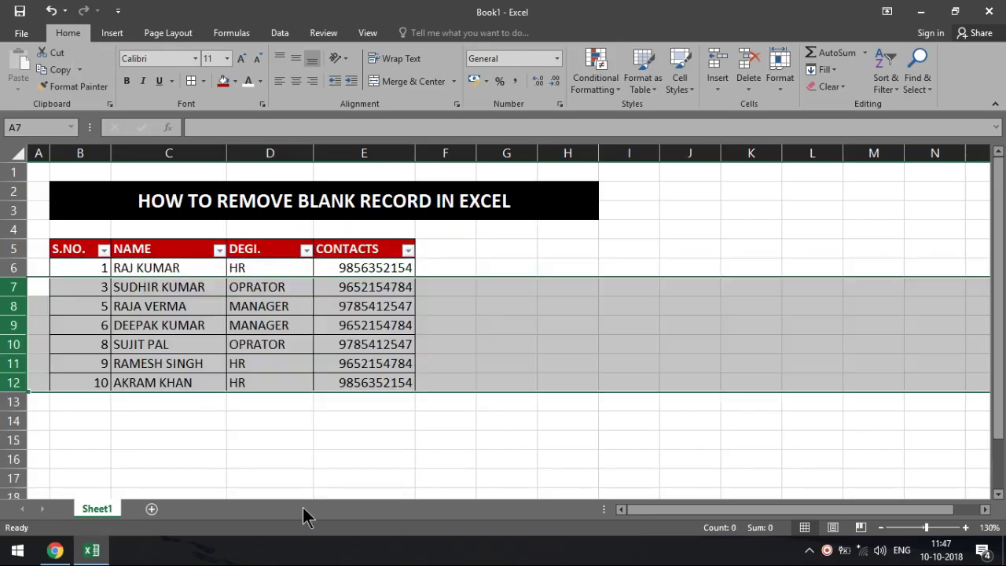
pyautogui.click(401, 380)
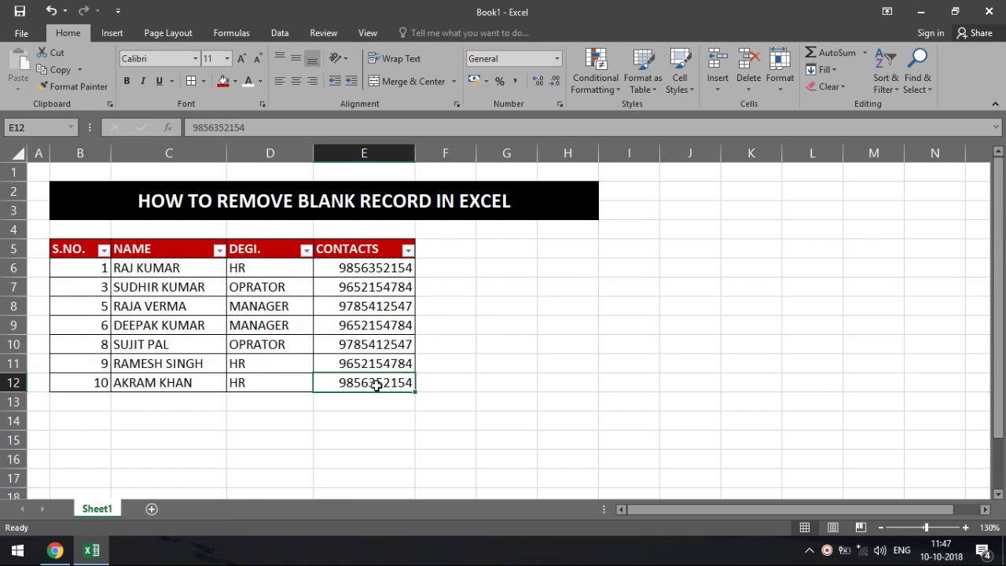
pyautogui.click(560, 353)
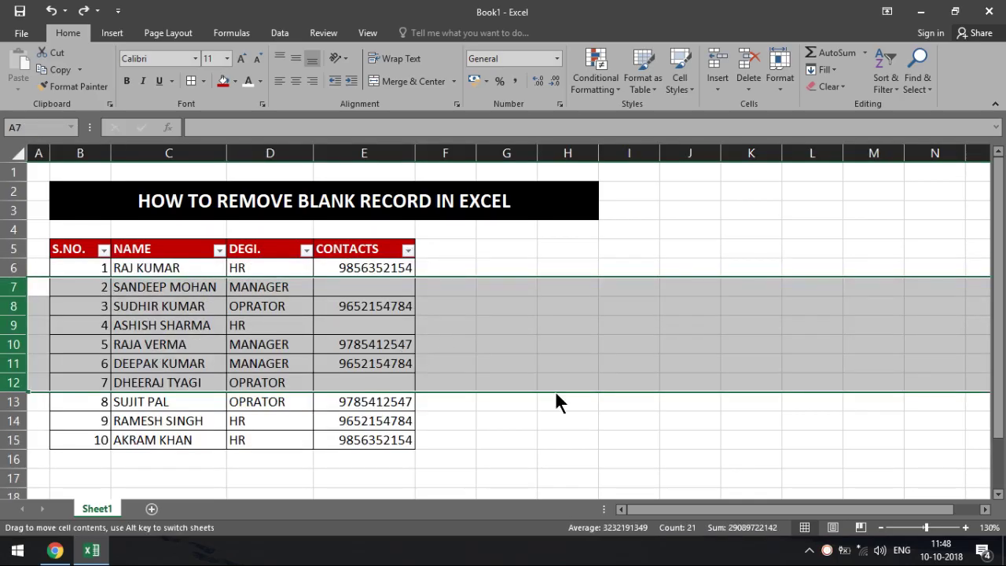
pyautogui.click(359, 350)
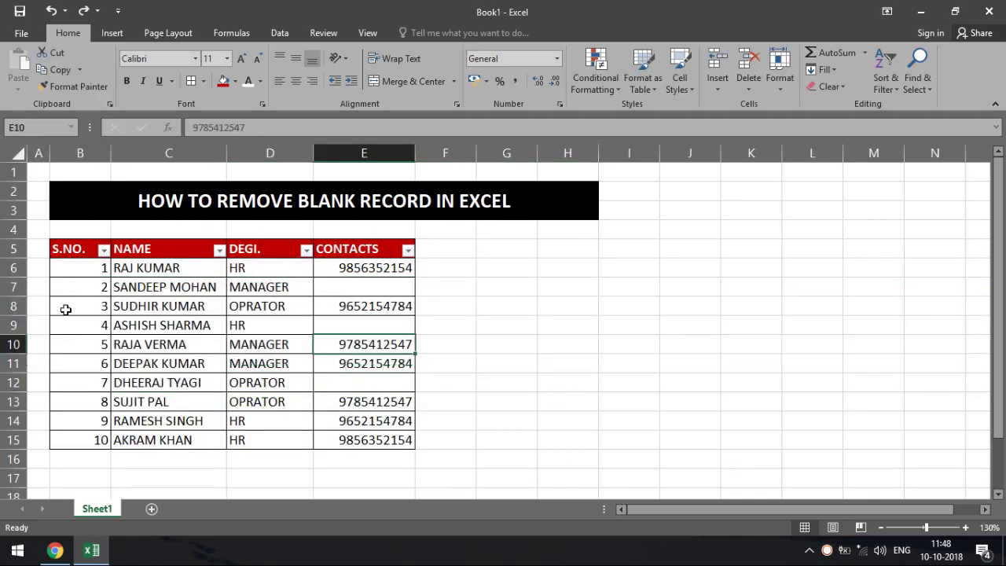
pyautogui.click(10, 288)
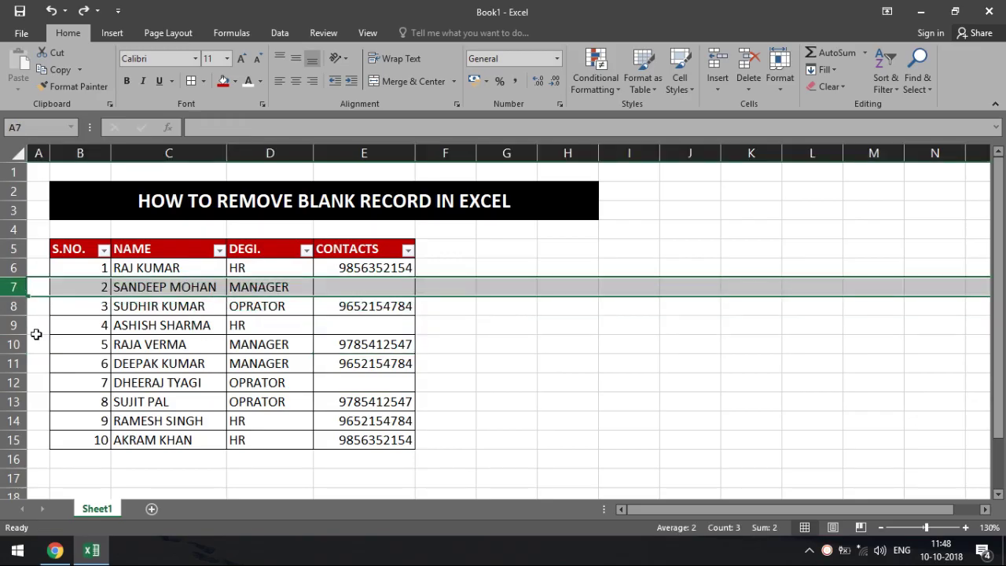
pyautogui.keyDown('shift'); pyautogui.click(14, 344); pyautogui.keyUp('shift')
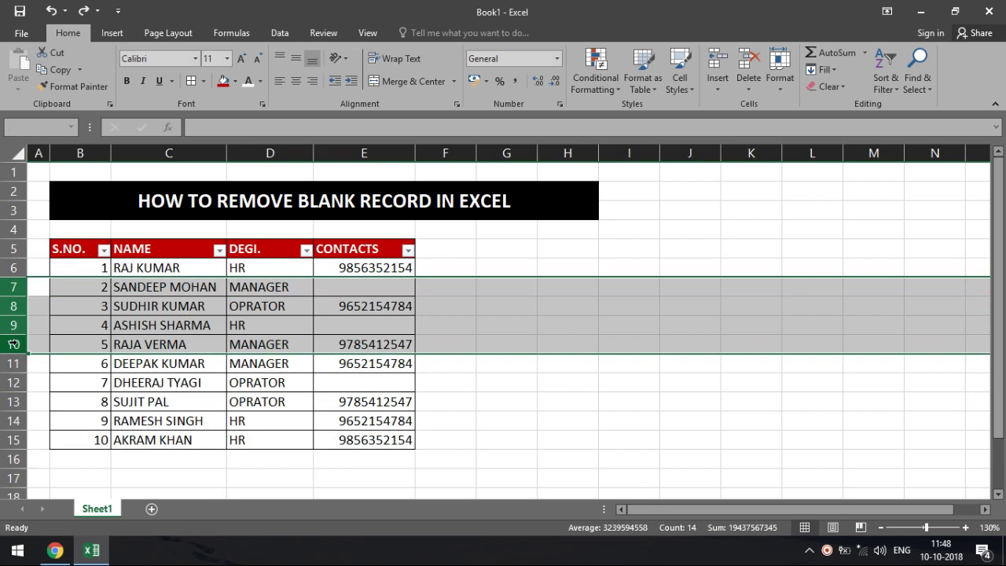
pyautogui.click(12, 287)
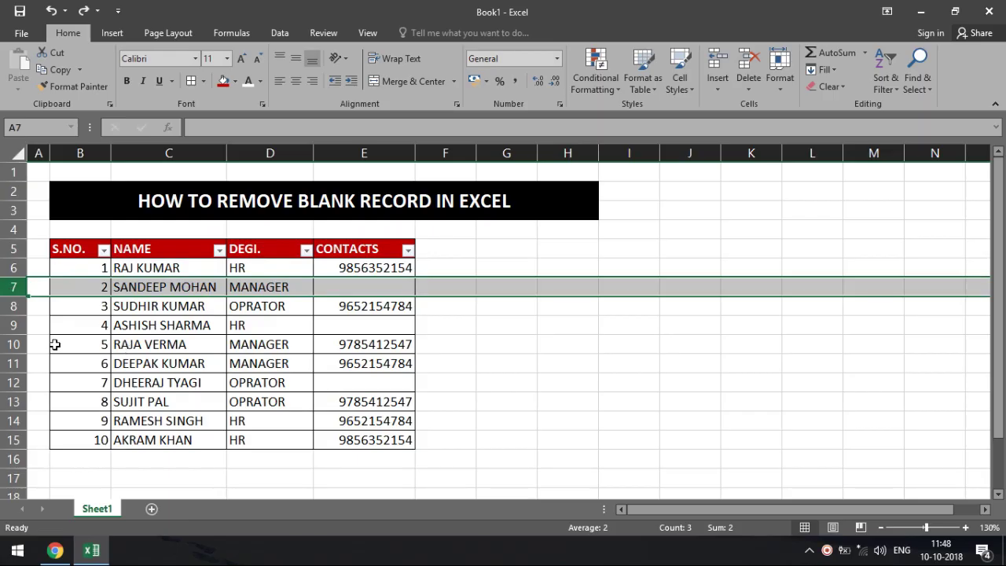
pyautogui.keyDown('ctrl'); pyautogui.click(4, 346); pyautogui.keyUp('ctrl')
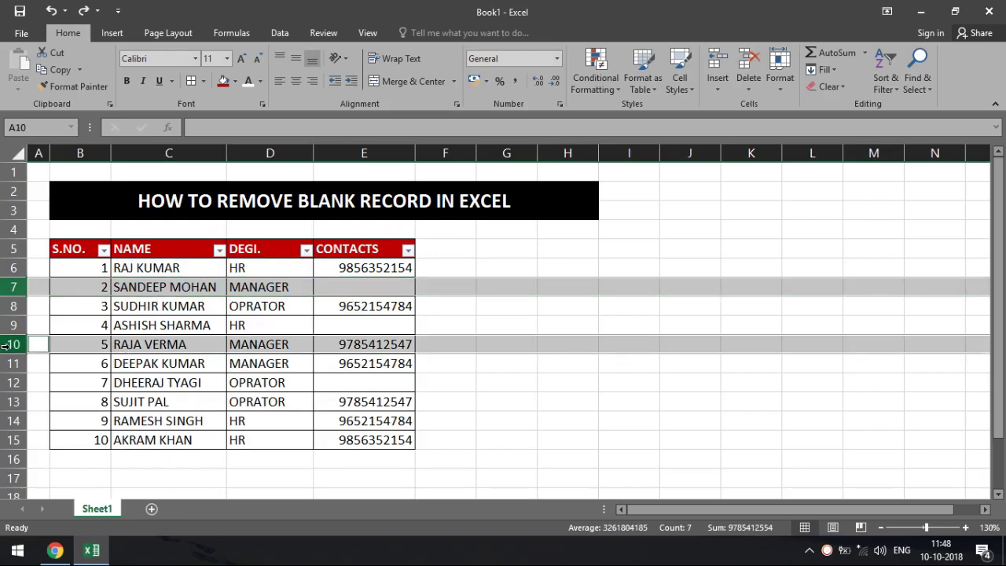
pyautogui.keyDown('ctrl'); pyautogui.click(13, 401); pyautogui.keyUp('ctrl')
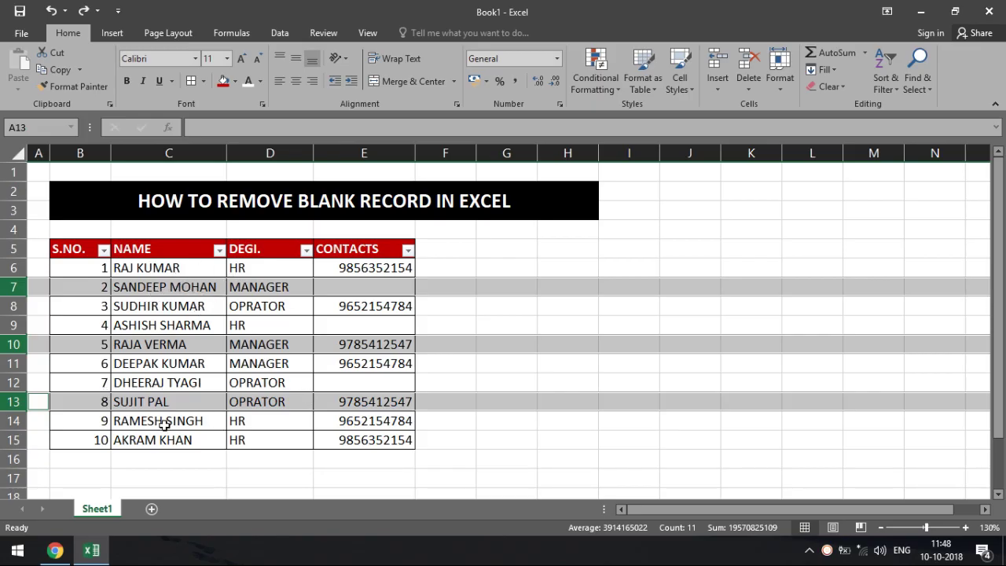
pyautogui.click(438, 362)
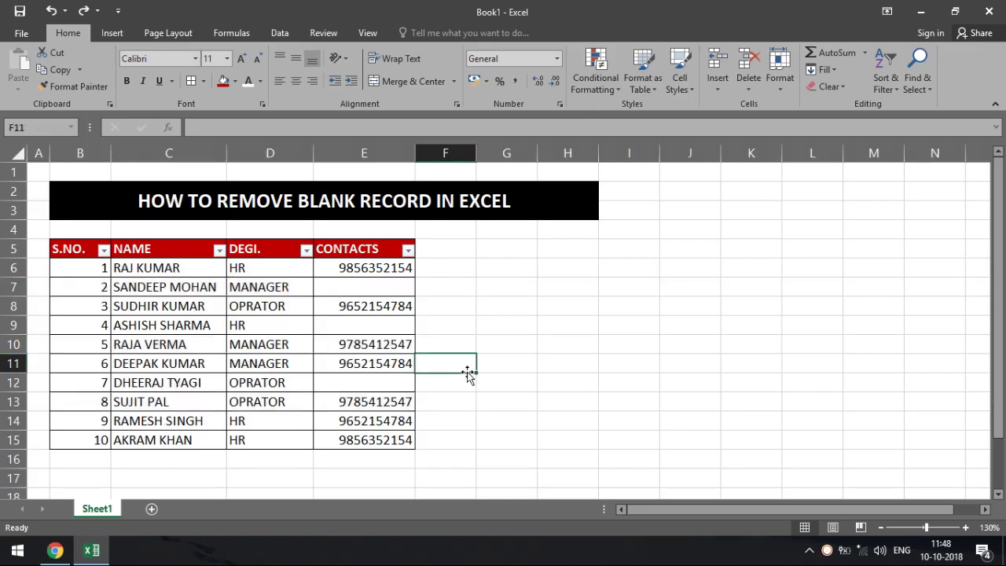
pyautogui.click(13, 286)
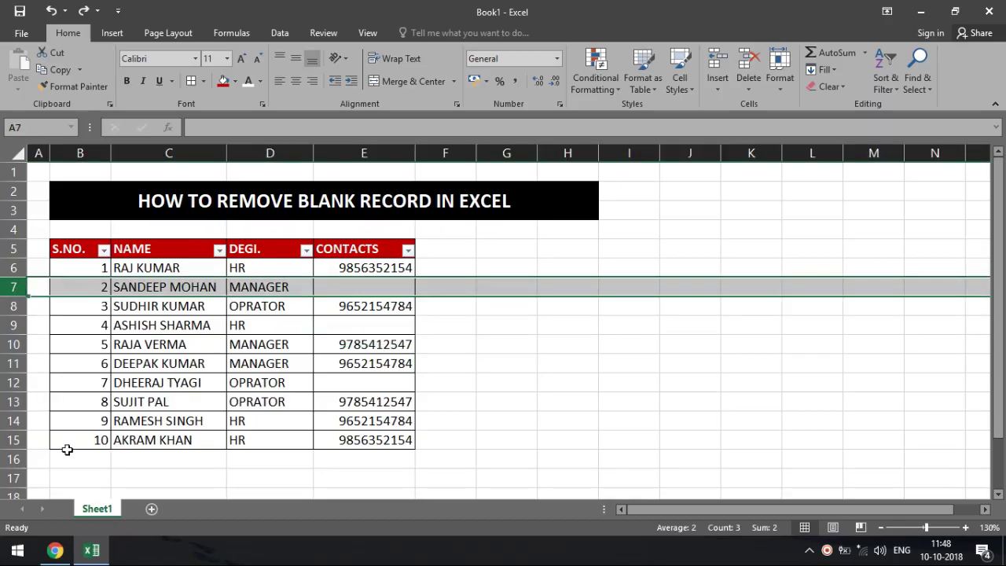
pyautogui.keyDown('ctrl'); pyautogui.click(7, 346); pyautogui.keyUp('ctrl')
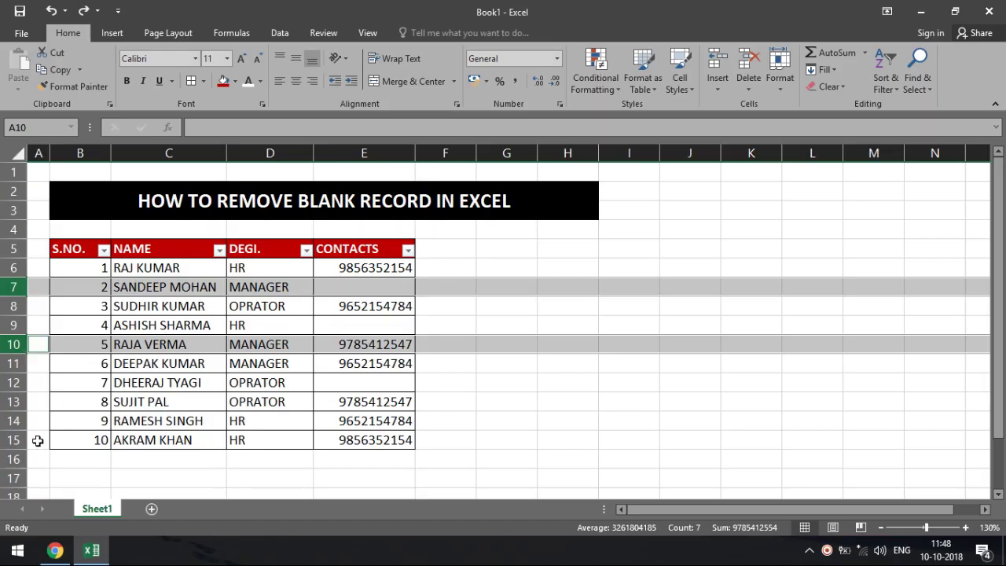
pyautogui.keyDown('ctrl'); pyautogui.click(12, 401); pyautogui.keyUp('ctrl')
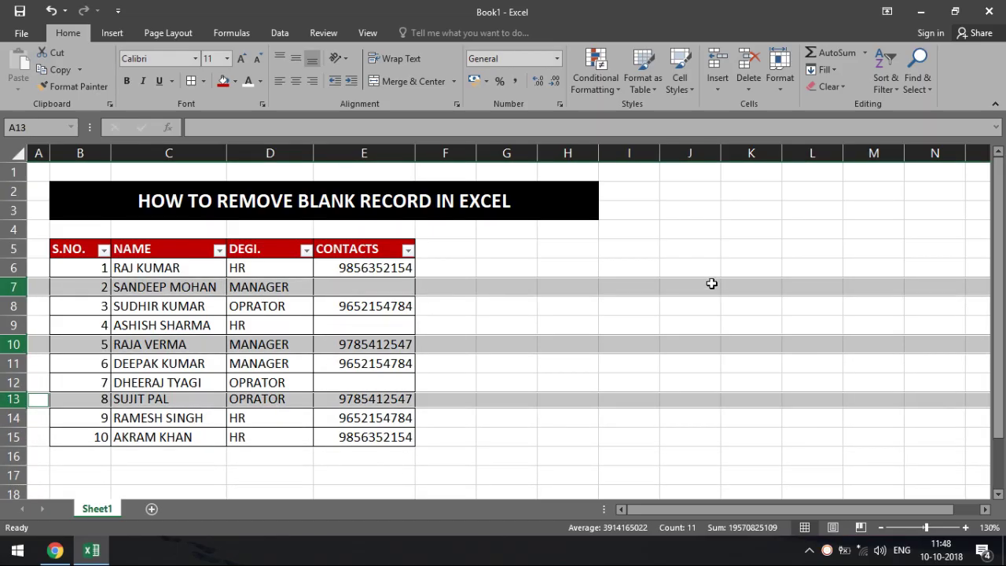
pyautogui.click(747, 63)
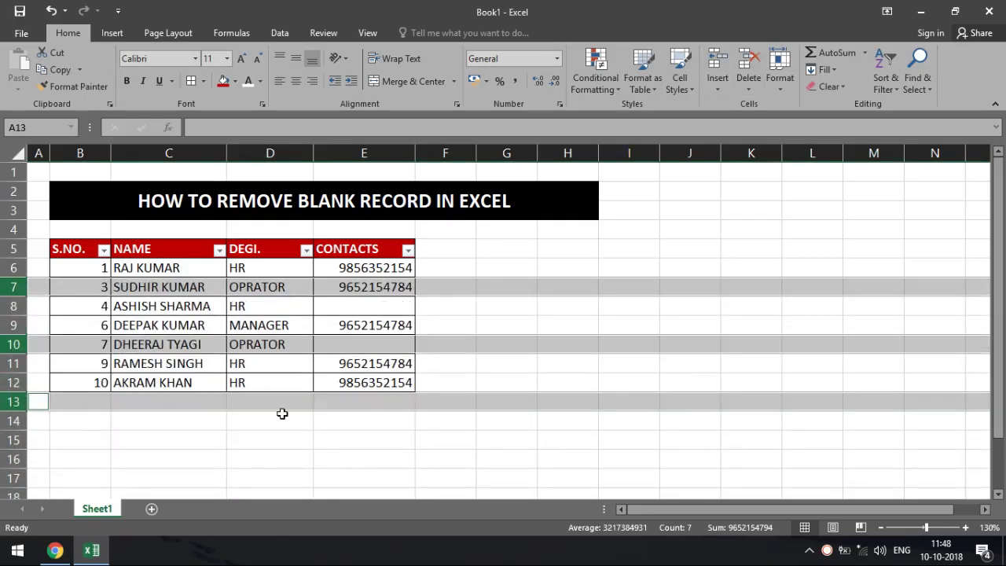
pyautogui.hotkey('ctrl', 'z')
pyautogui.click(582, 379)
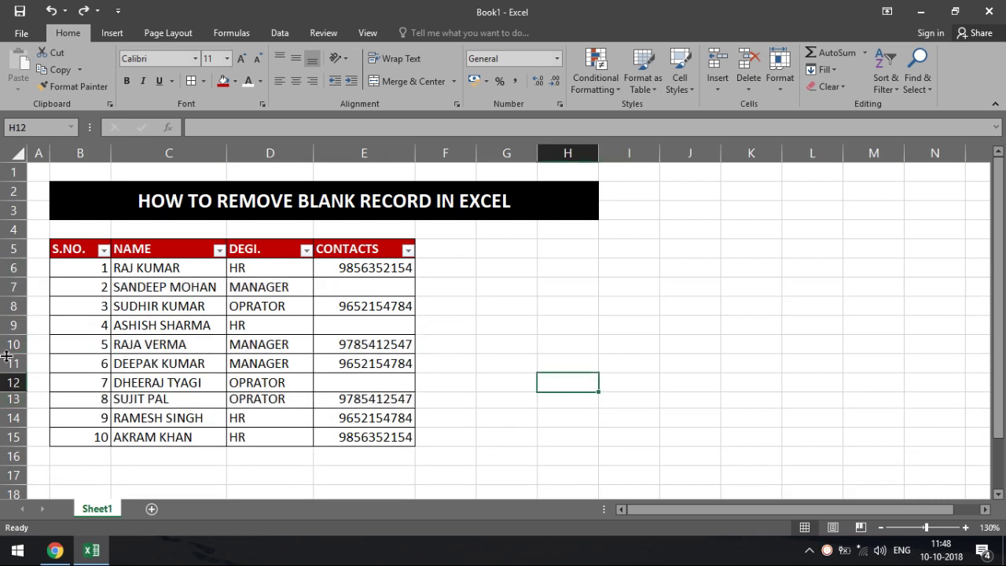
pyautogui.click(3, 286)
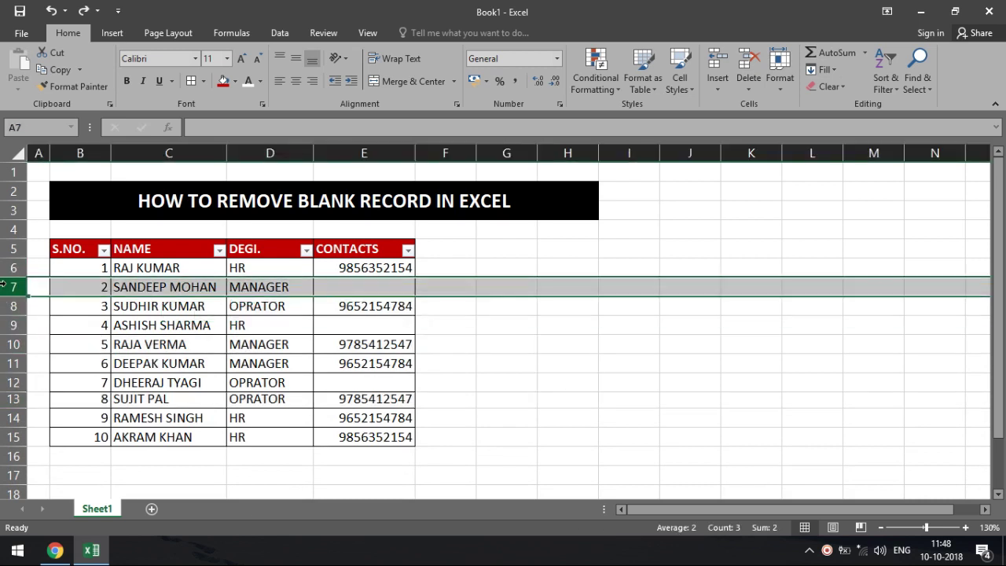
pyautogui.keyDown('shift'); pyautogui.click(8, 343); pyautogui.keyUp('shift')
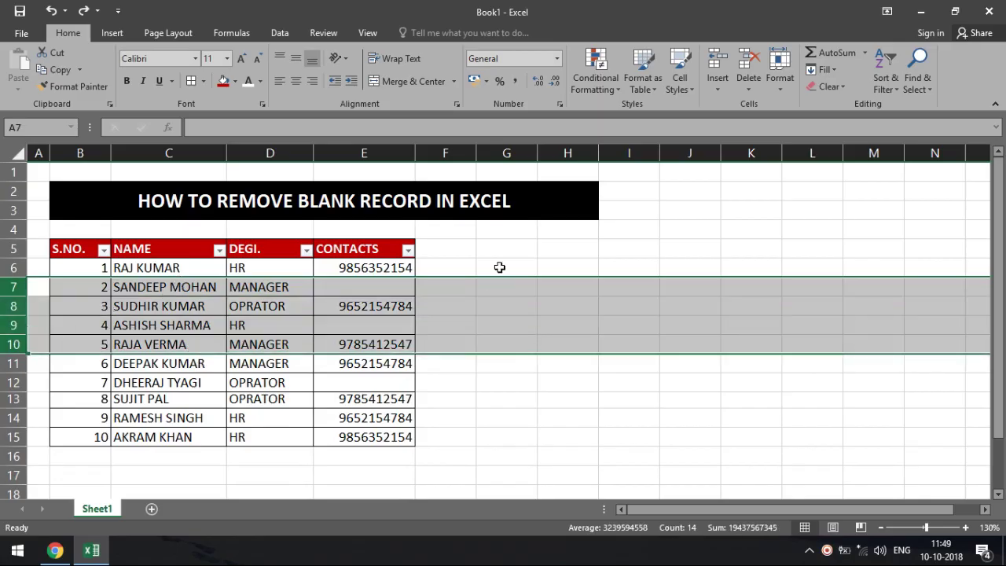
pyautogui.click(763, 64)
pyautogui.click(657, 287)
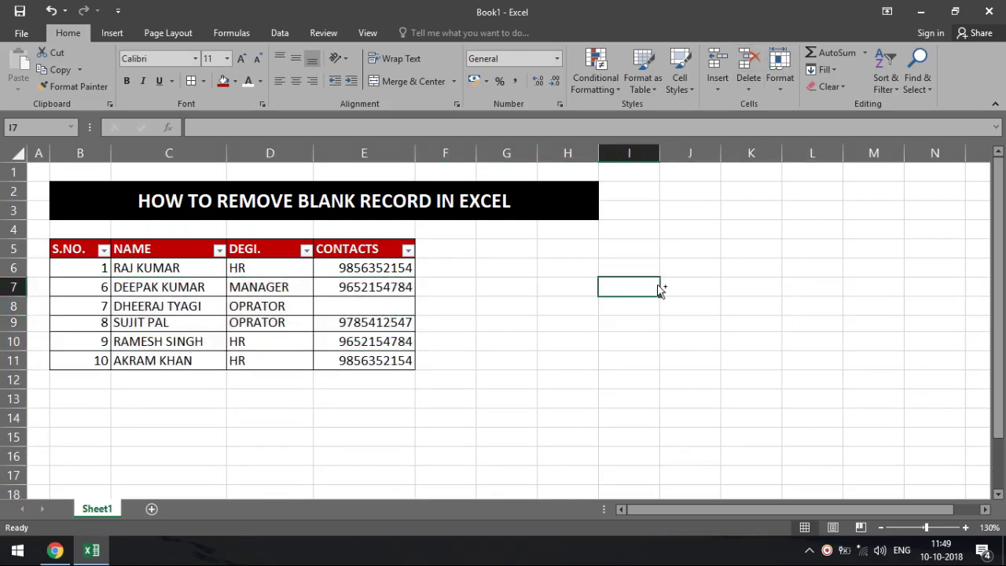
pyautogui.hotkey('ctrl', 'z')
pyautogui.click(240, 356)
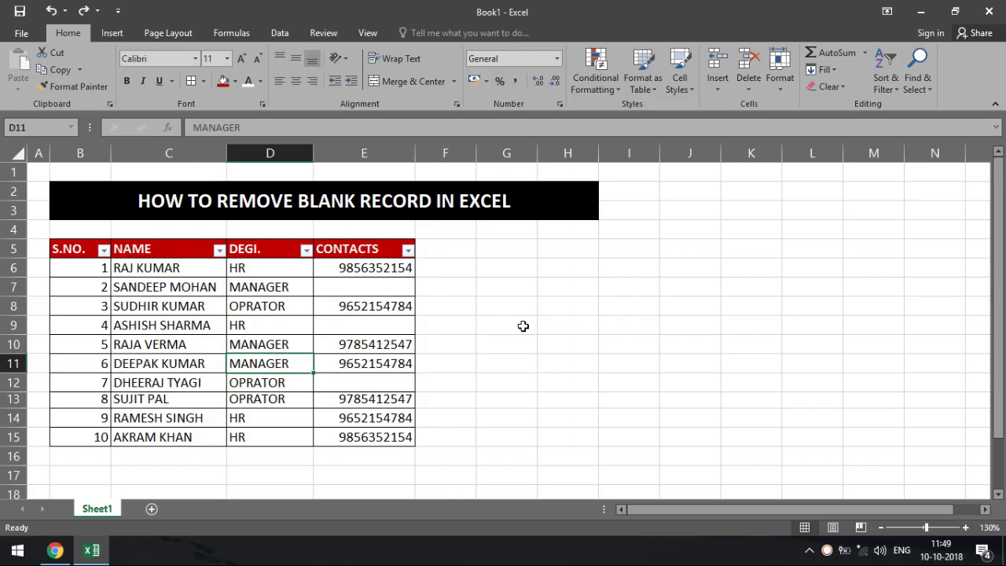
pyautogui.click(378, 154)
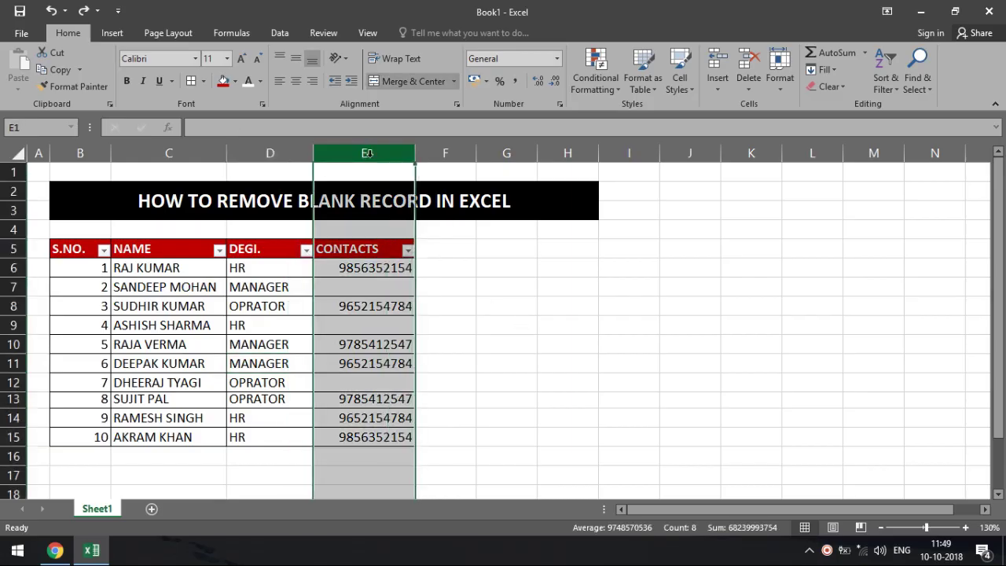
pyautogui.click(748, 64)
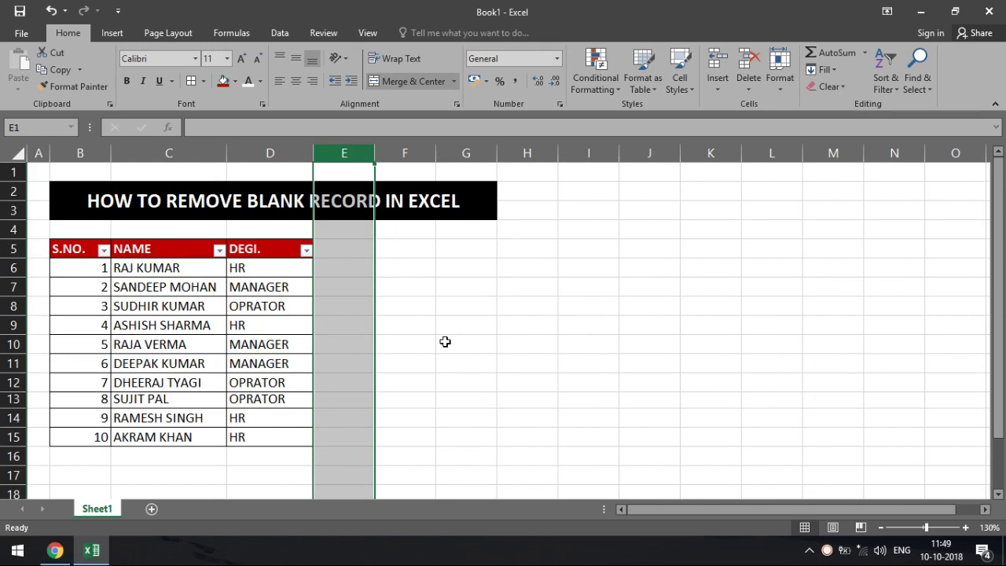
pyautogui.hotkey('ctrl', 'z')
pyautogui.click(757, 386)
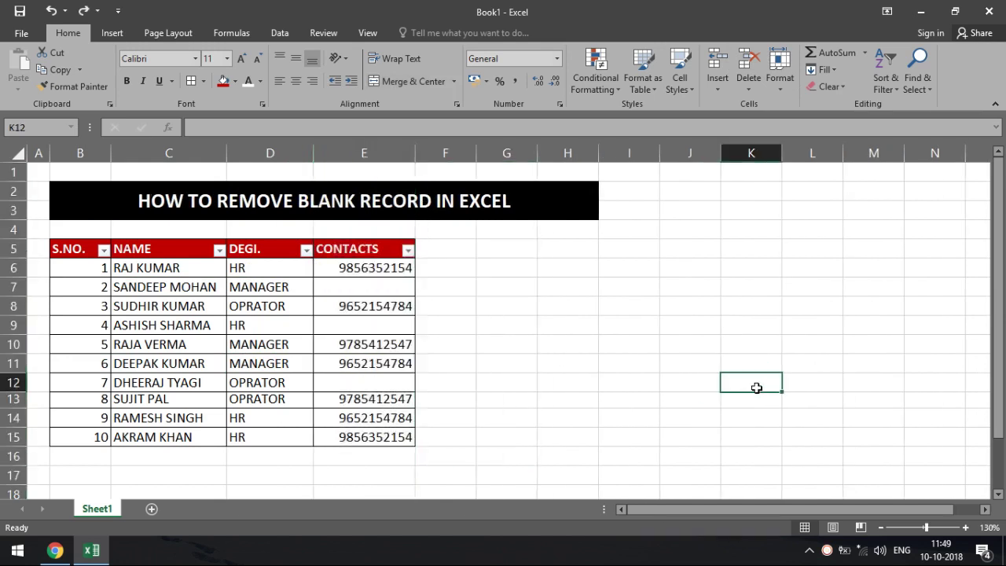